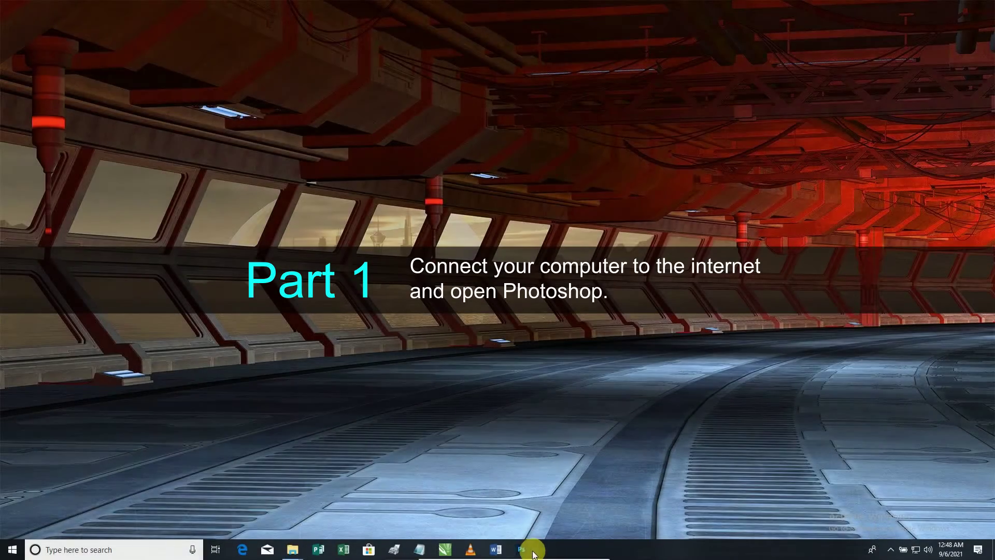
# Step: Launch Photoshop from the taskbar to reach its Home screen
pyautogui.click(522, 548)
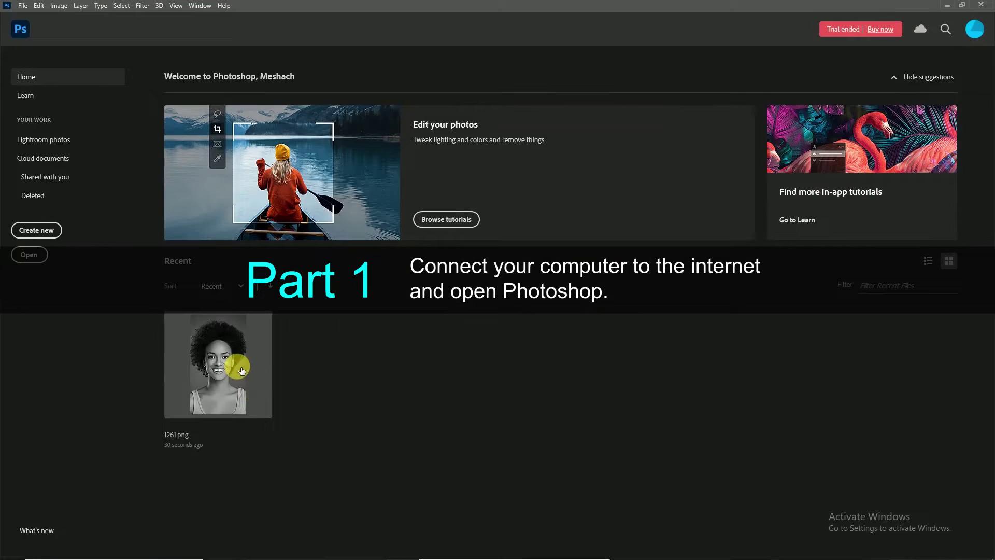
# Step: Open the 1261.png portrait, create a Background copy layer, and start Filter > Neural Filters
pyautogui.click(239, 365)
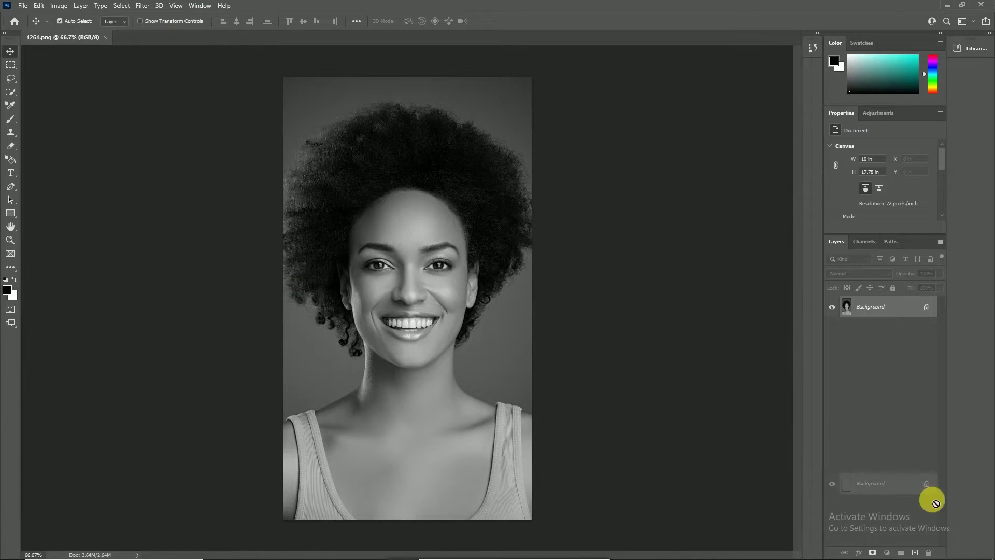
pyautogui.moveTo(890, 308); pyautogui.dragTo(915, 552)
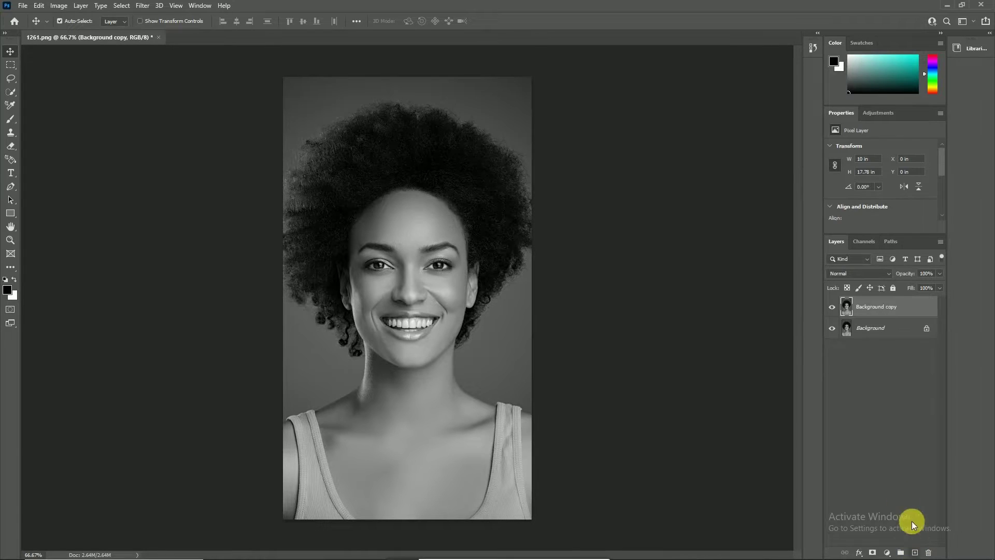
pyautogui.click(139, 7)
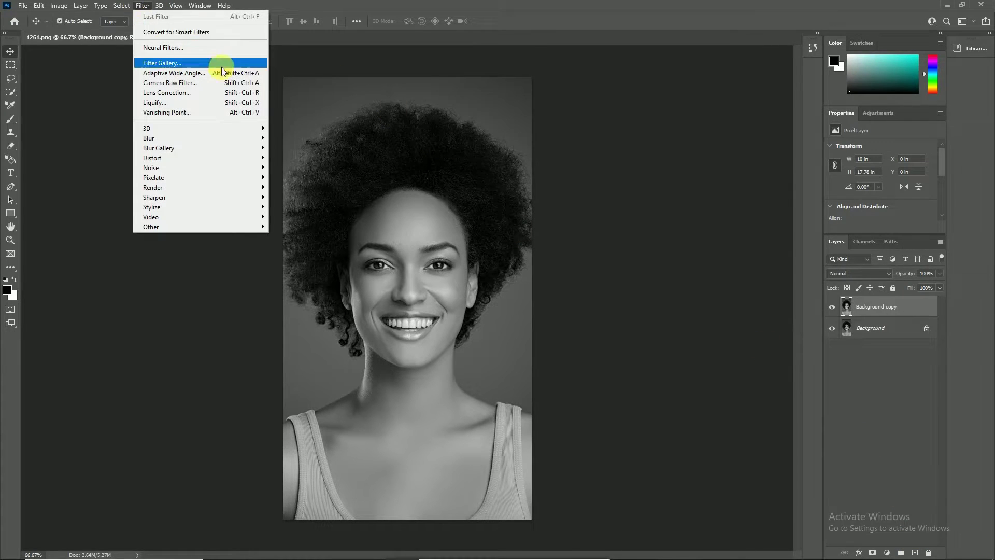
pyautogui.click(179, 49)
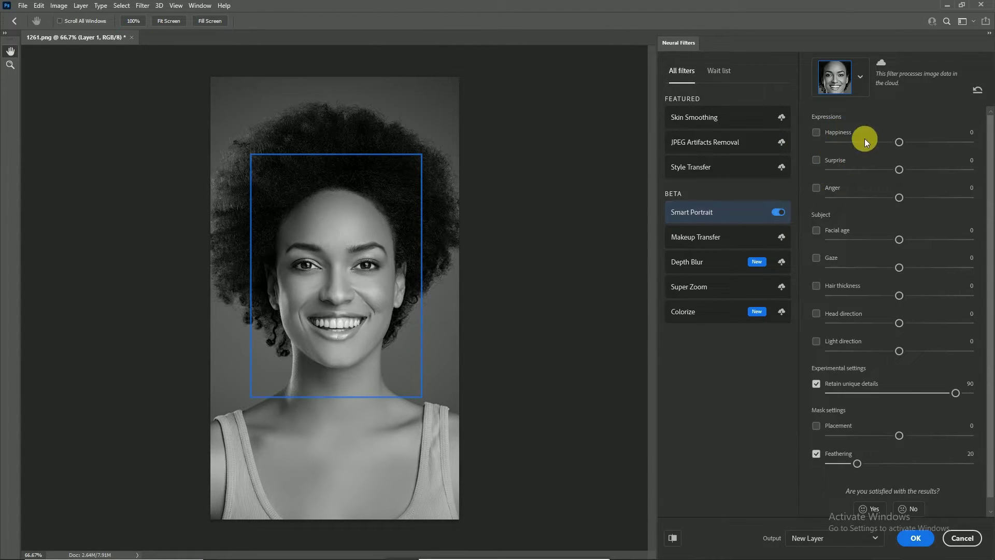
# Step: Set Smart Portrait Happiness to +46, which errors, then view the Colorize download prompt
pyautogui.click(817, 132)
pyautogui.click(967, 144)
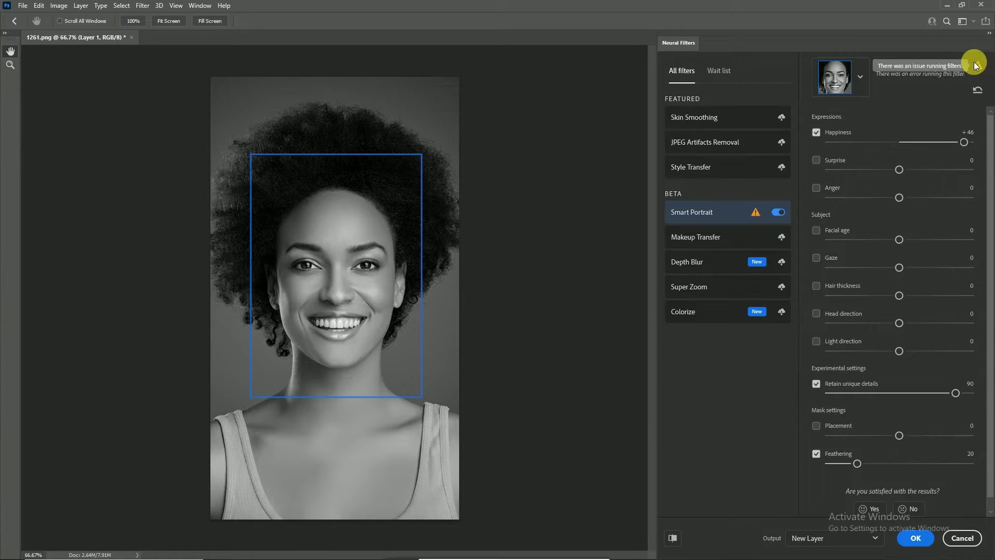
pyautogui.click(715, 318)
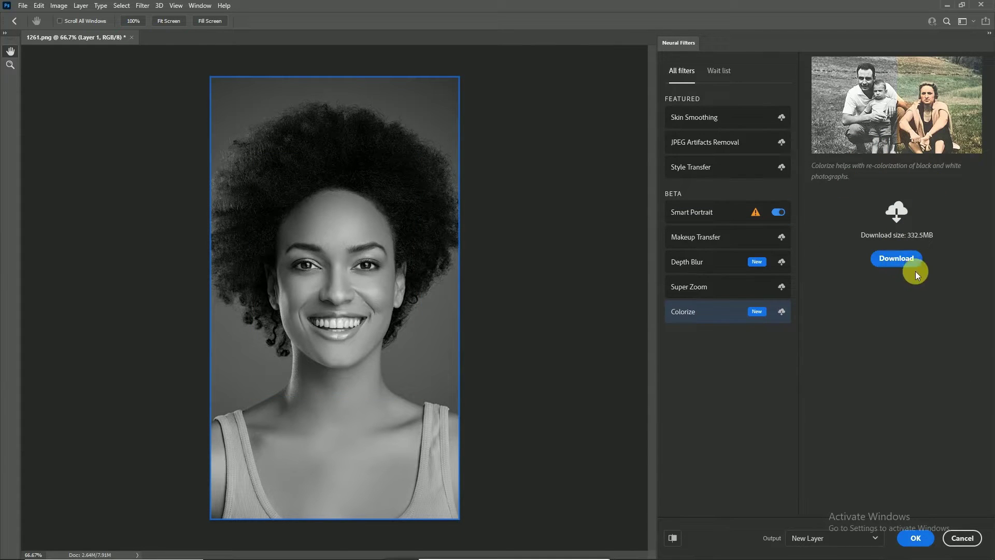
# Step: Try downloading Colorize and Skin Smoothing, both unavailable, then cancel Neural Filters
pyautogui.click(785, 312)
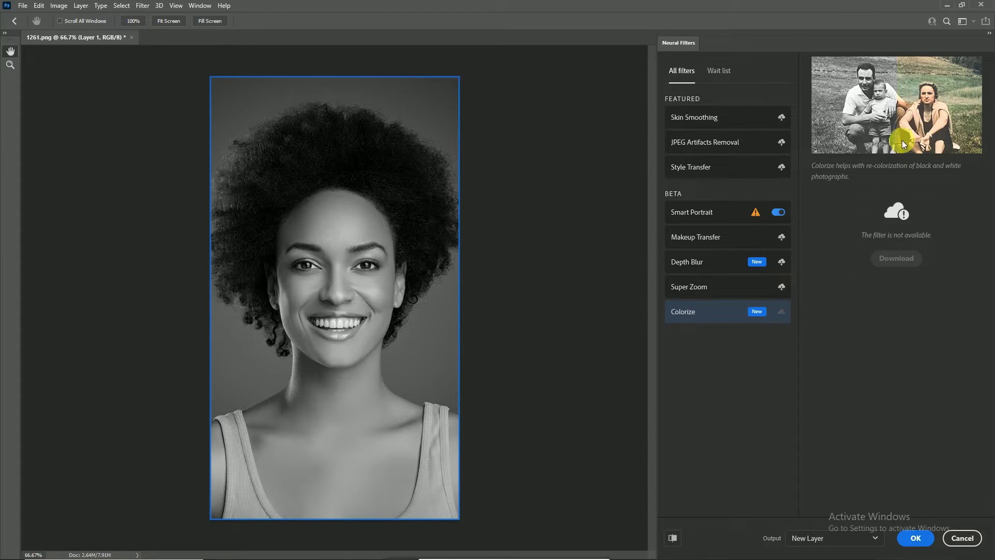
pyautogui.click(781, 122)
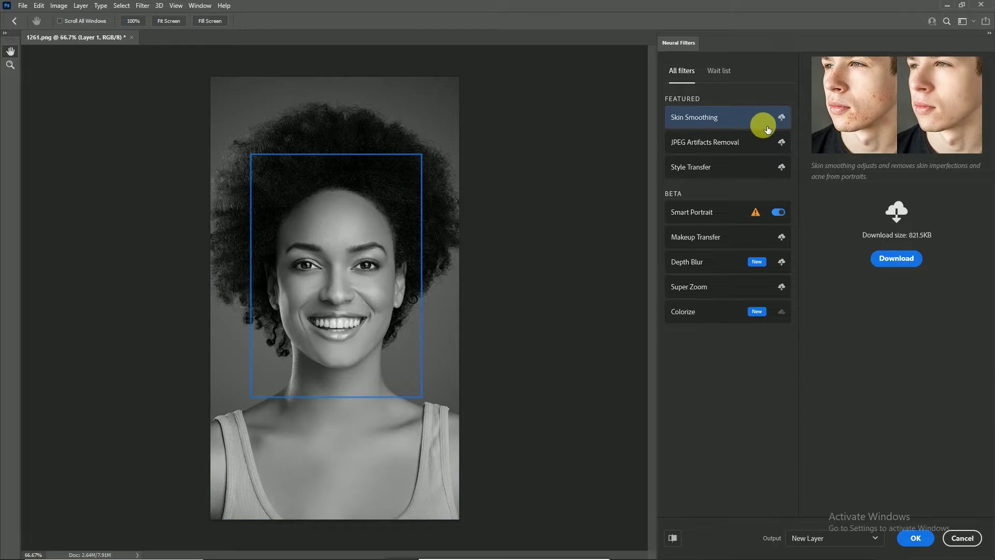
pyautogui.click(781, 119)
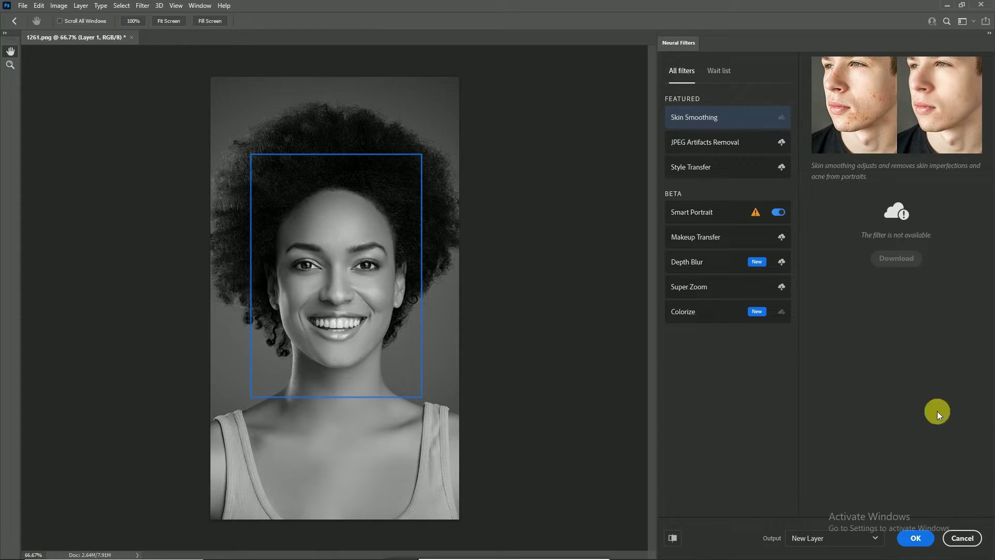
pyautogui.click(957, 539)
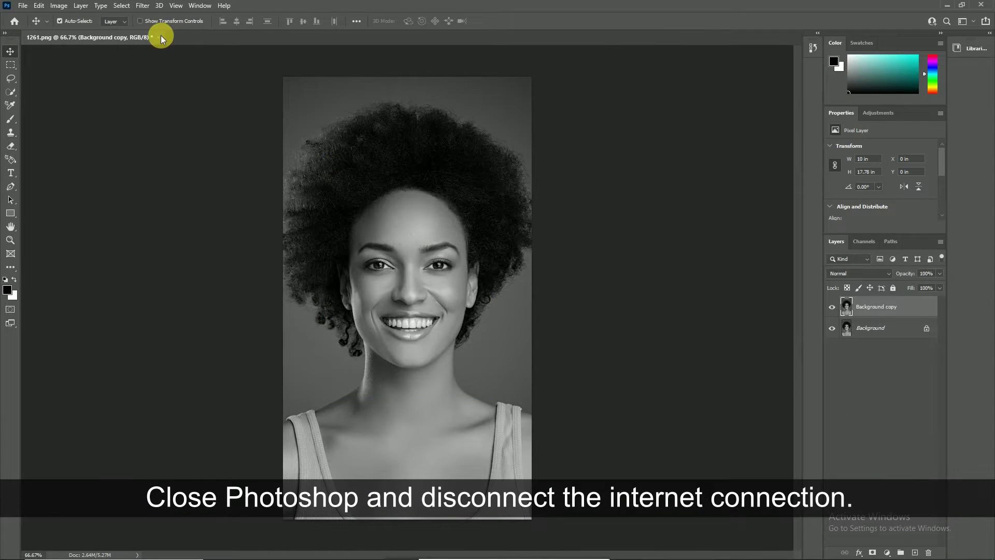
# Step: Close 1261.png, answering the save prompt, and quit Photoshop
pyautogui.click(159, 37)
pyautogui.click(487, 211)
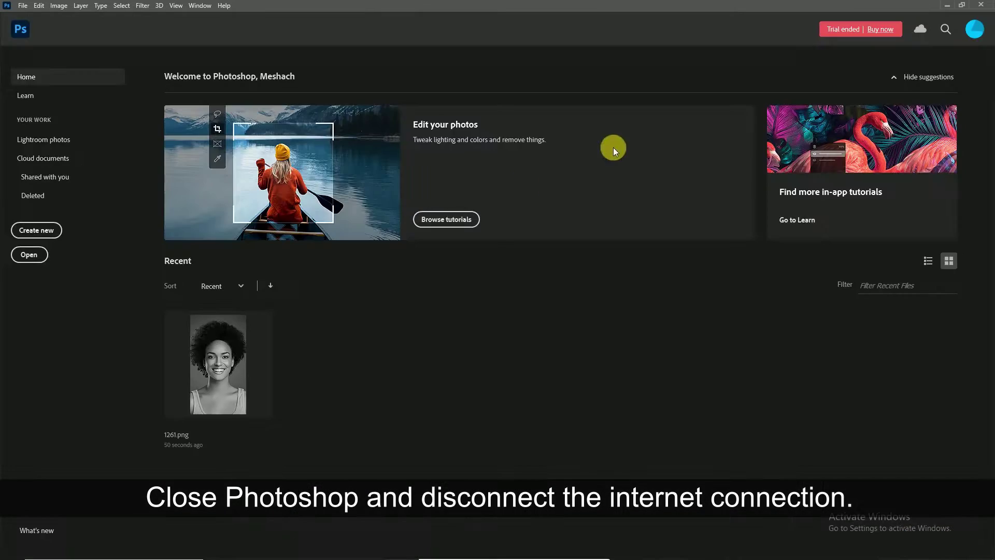
pyautogui.click(979, 5)
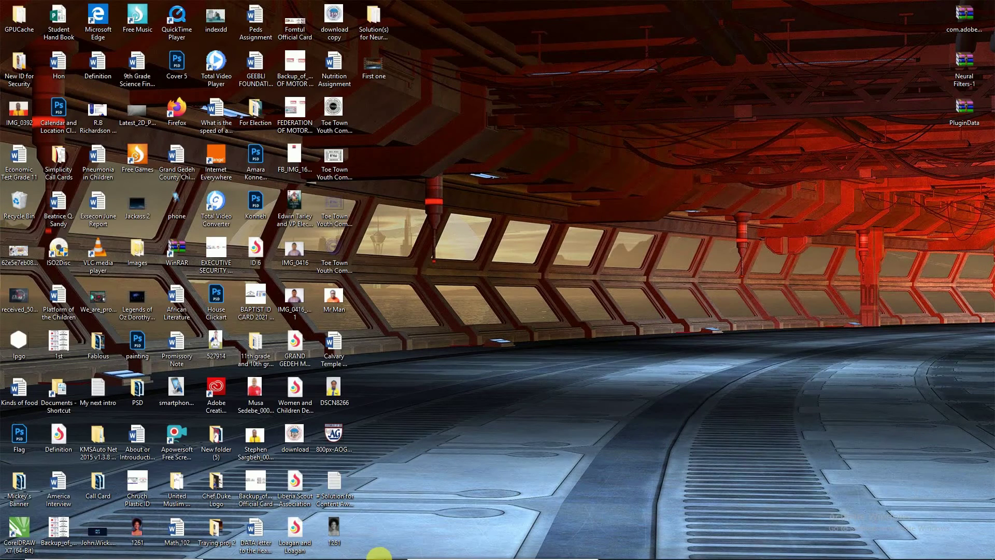
# Step: Extract the com.adobe.nfp.gallery archive and place its folder beside the archive
pyautogui.rightClick(966, 15)
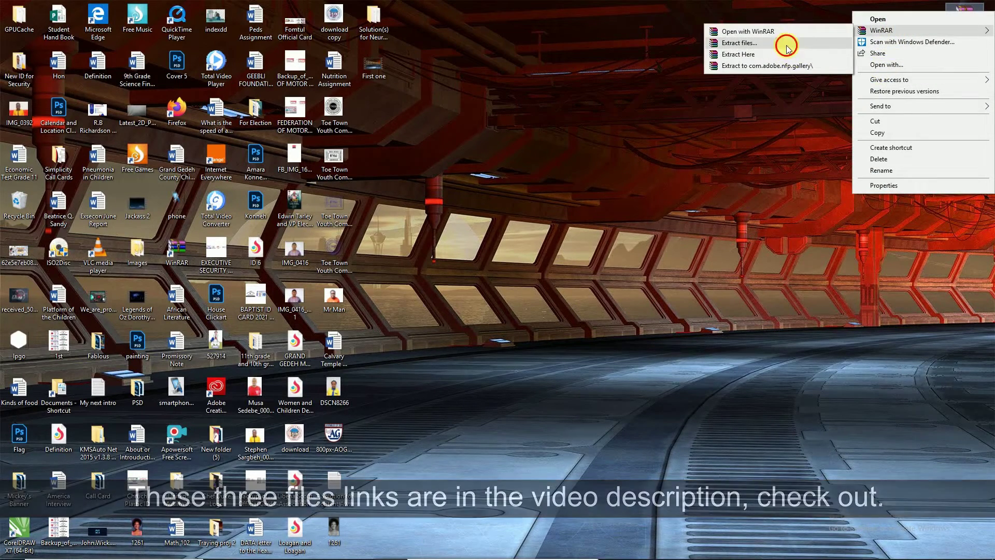
pyautogui.click(779, 58)
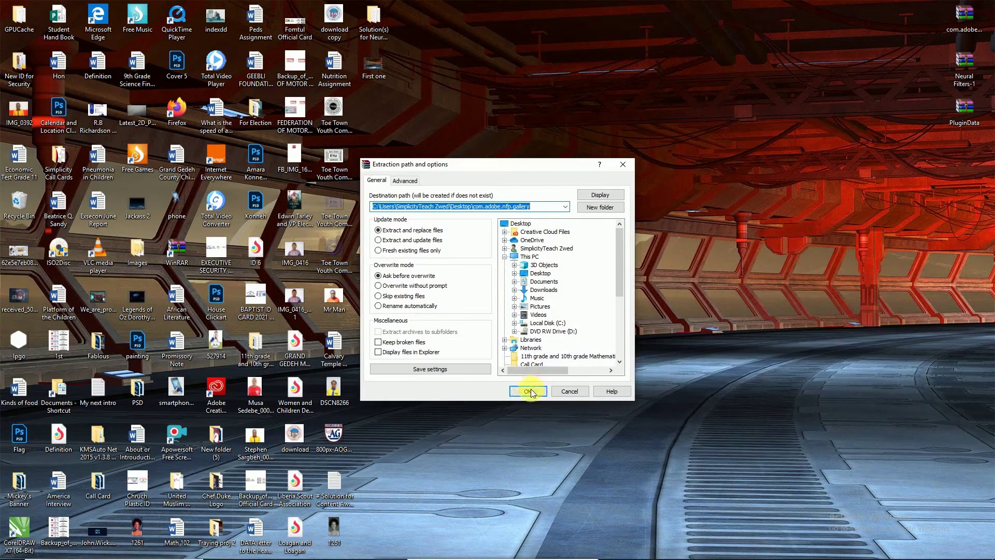
pyautogui.click(529, 389)
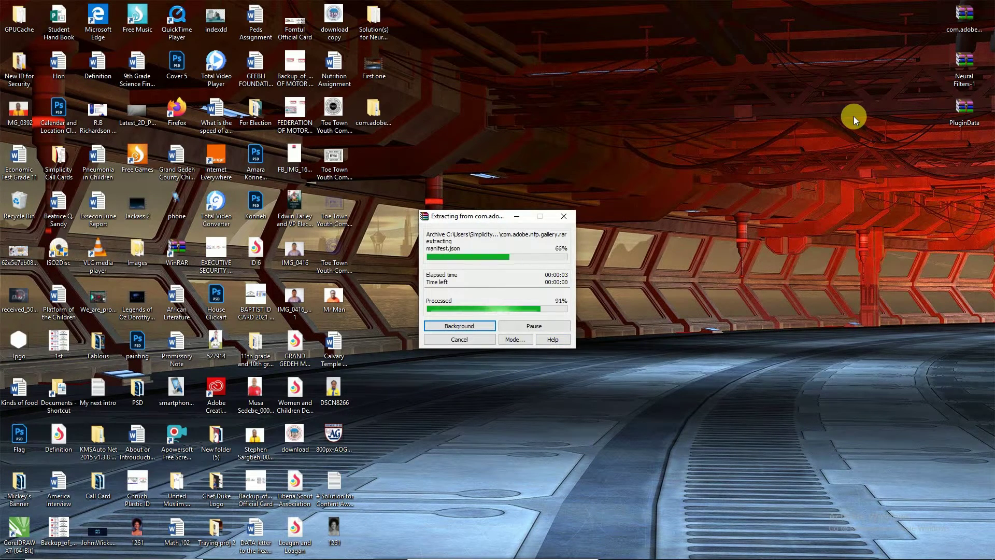
pyautogui.rightClick(623, 166)
pyautogui.click(646, 198)
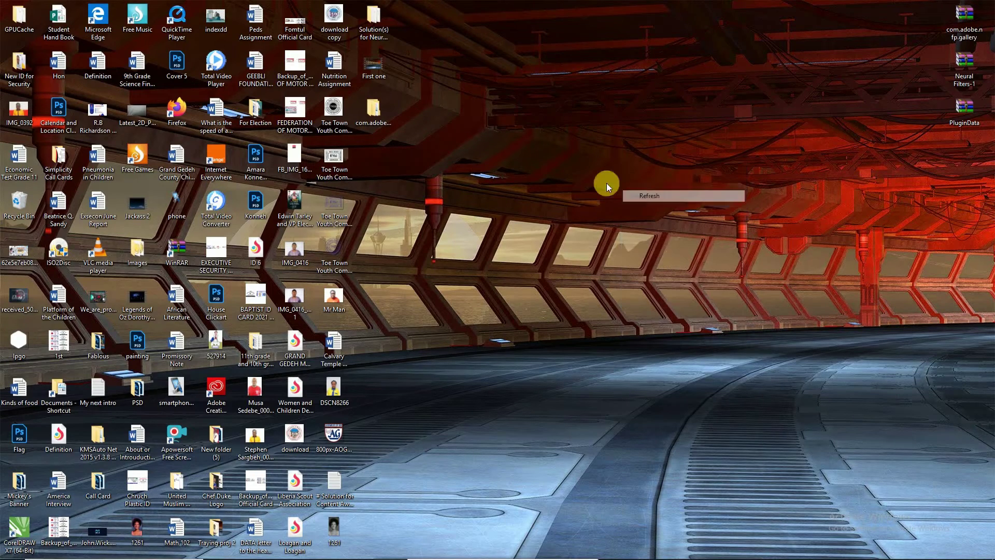
pyautogui.moveTo(500, 195)
pyautogui.mouseDown()
pyautogui.moveTo(384, 118)
pyautogui.moveTo(885, 20)
pyautogui.mouseUp()
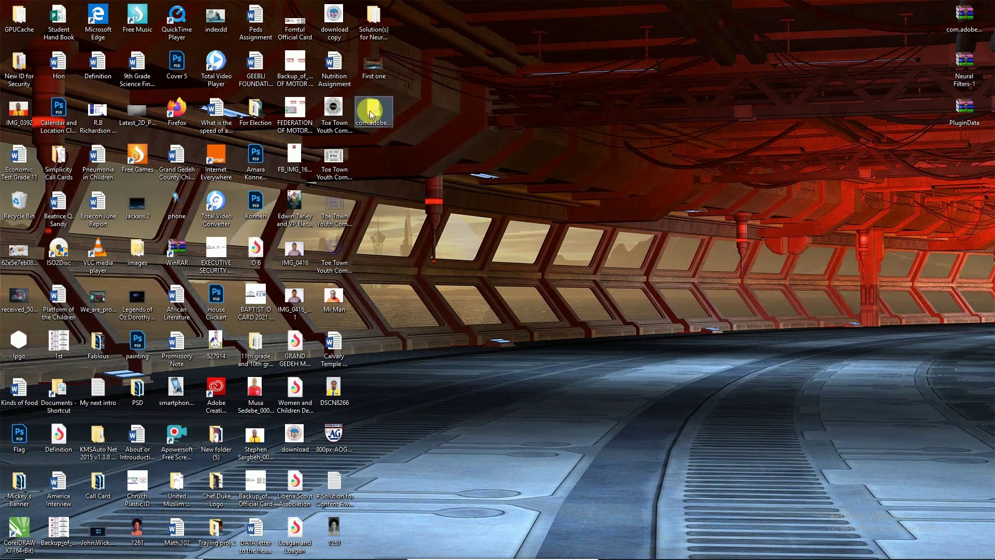
# Step: Extract the Neural Filters-1 archive and move its folder beside the archive
pyautogui.rightClick(967, 71)
pyautogui.moveTo(893, 87)
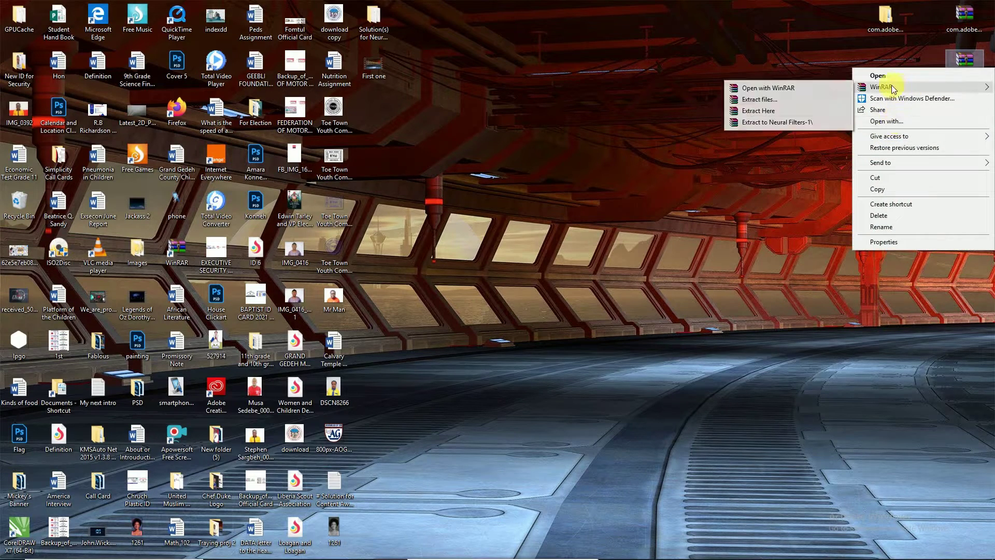
pyautogui.click(760, 99)
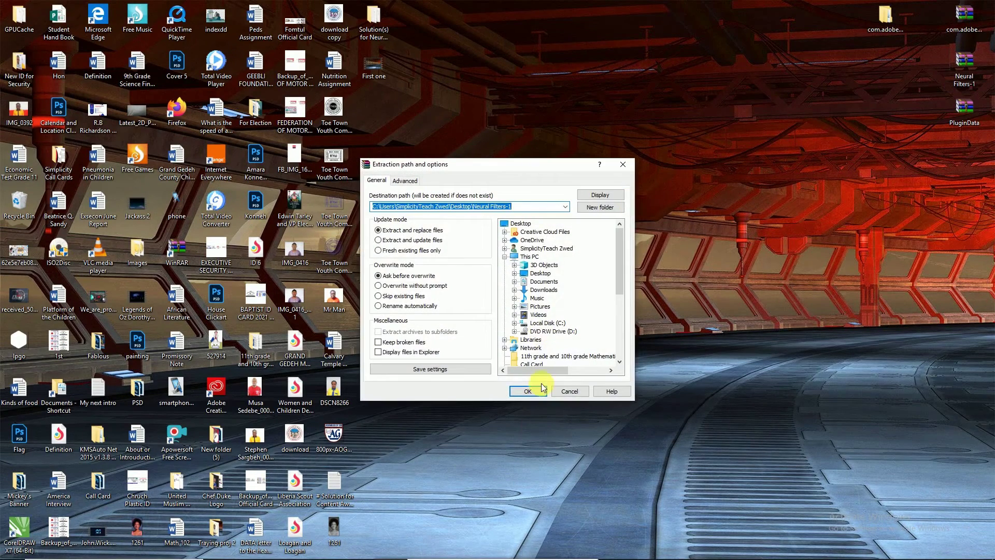
pyautogui.click(543, 388)
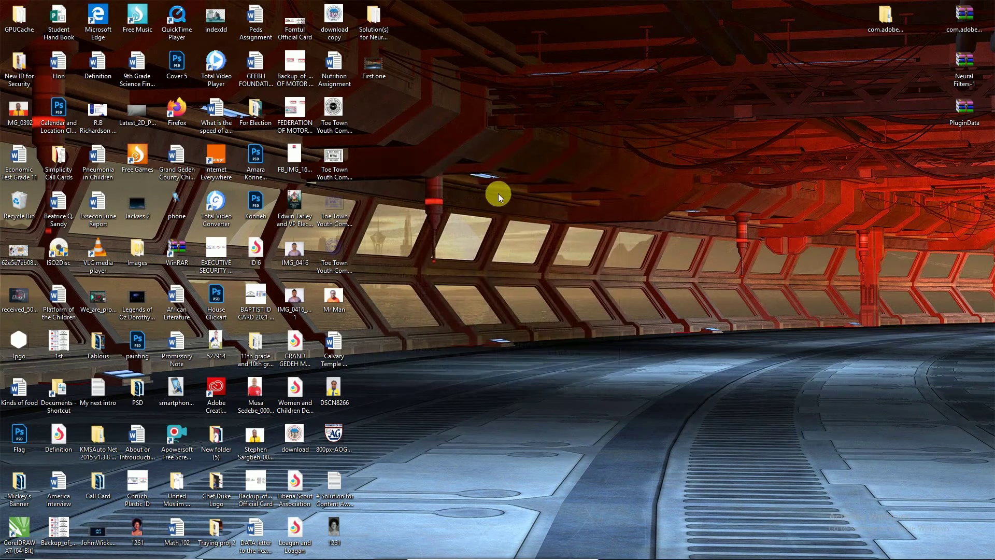
pyautogui.moveTo(486, 178)
pyautogui.mouseDown()
pyautogui.moveTo(426, 115)
pyautogui.moveTo(860, 83)
pyautogui.moveTo(887, 65)
pyautogui.mouseUp()
# Step: Extract PluginData.rar and move the PluginData folder beside its archive
pyautogui.rightClick(963, 109)
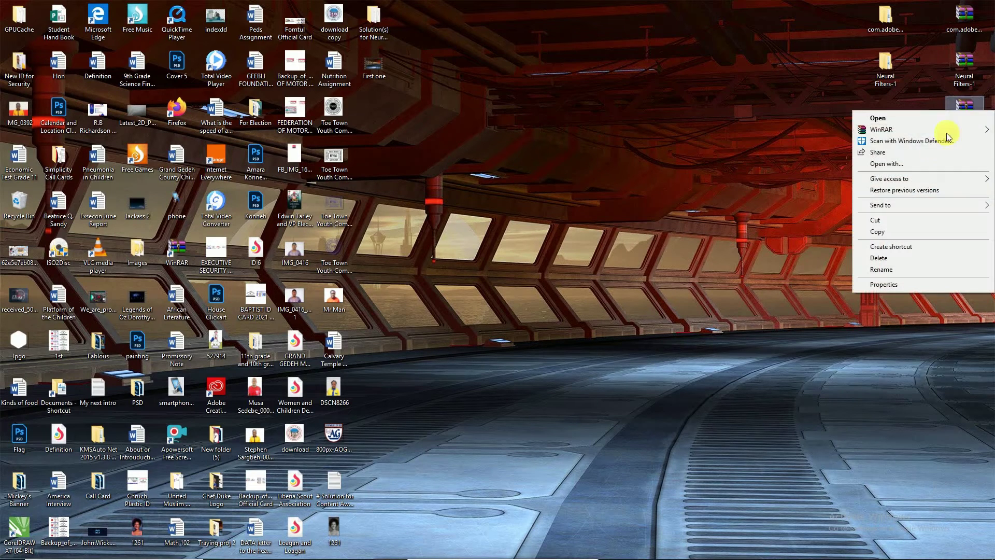
pyautogui.moveTo(882, 129)
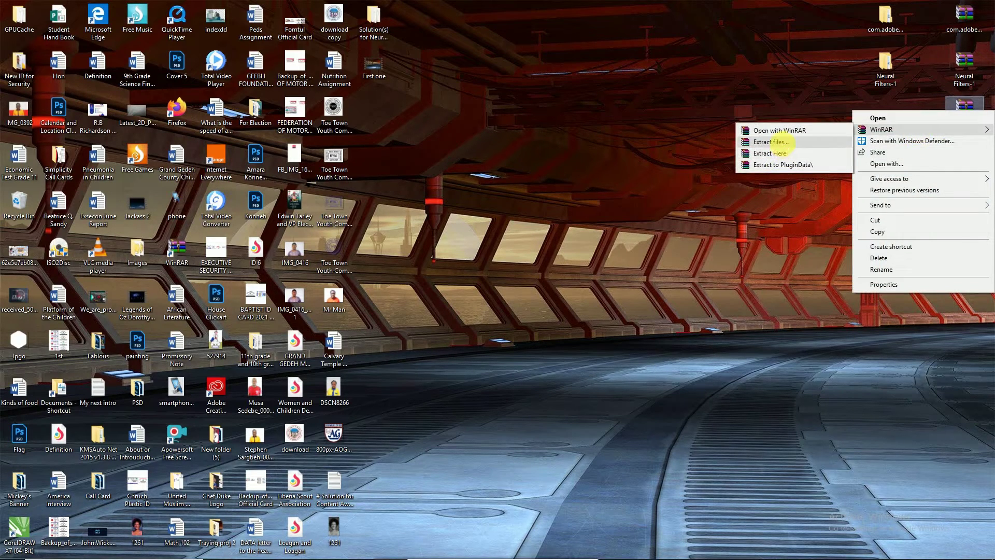
pyautogui.click(771, 142)
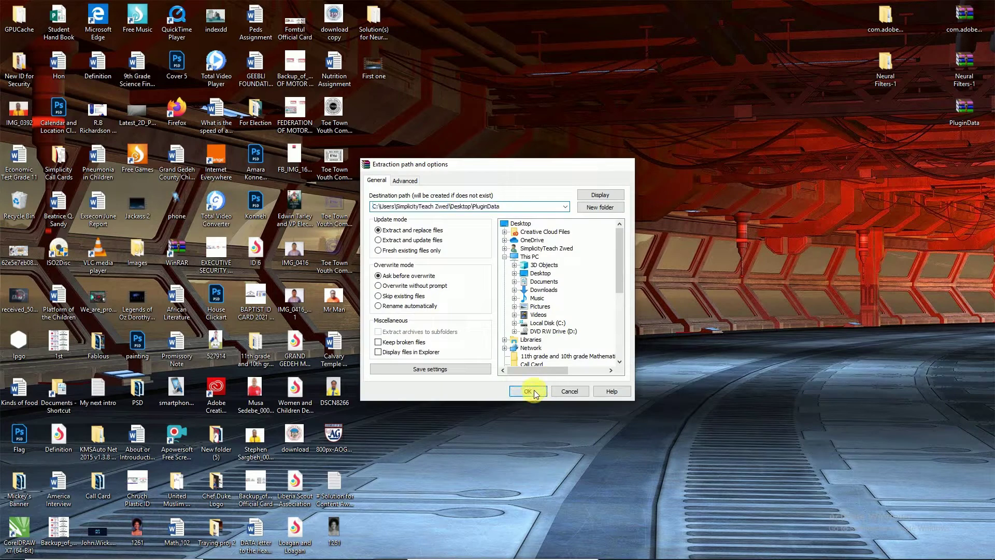
pyautogui.click(534, 392)
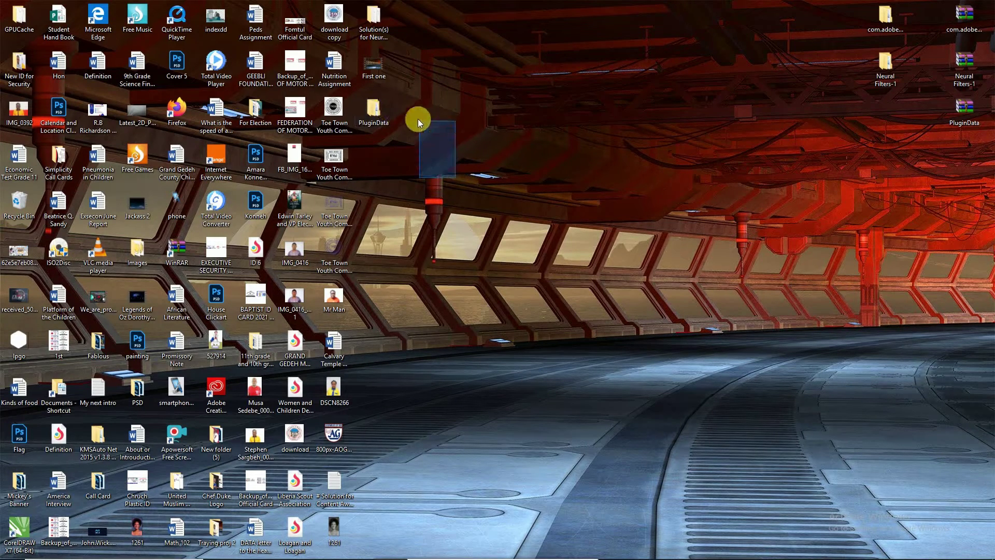
pyautogui.moveTo(443, 164); pyautogui.dragTo(363, 102)
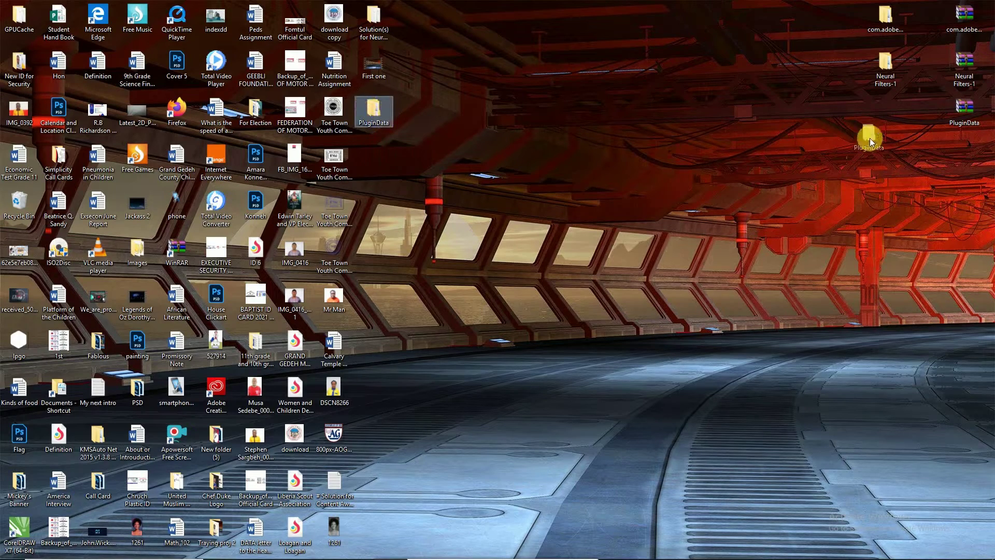
pyautogui.moveTo(869, 138); pyautogui.dragTo(881, 117)
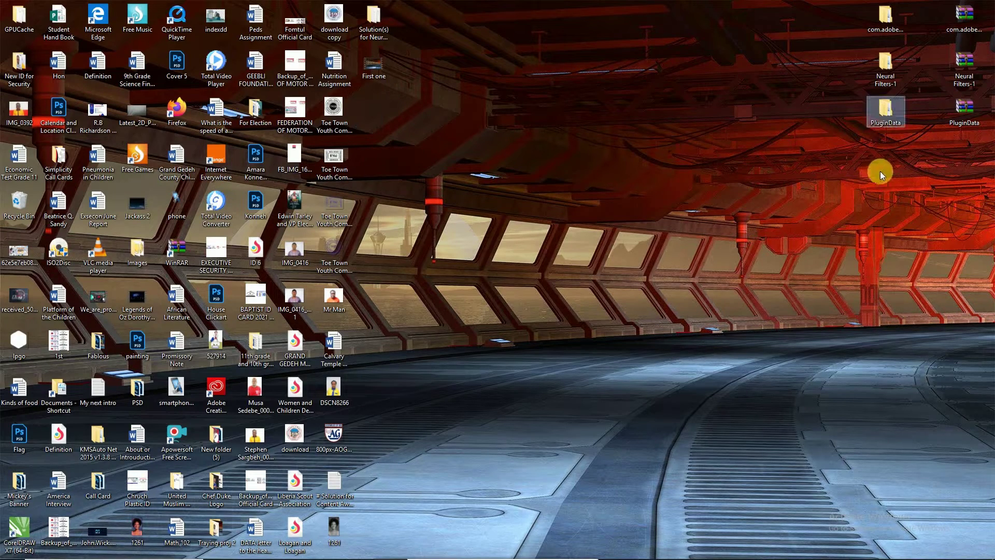
# Step: Copy the SkinSmoothingLow and SkinSmoothingMedium folders from Neural Filters-1\Neural Filters
pyautogui.doubleClick(880, 79)
pyautogui.click(154, 112)
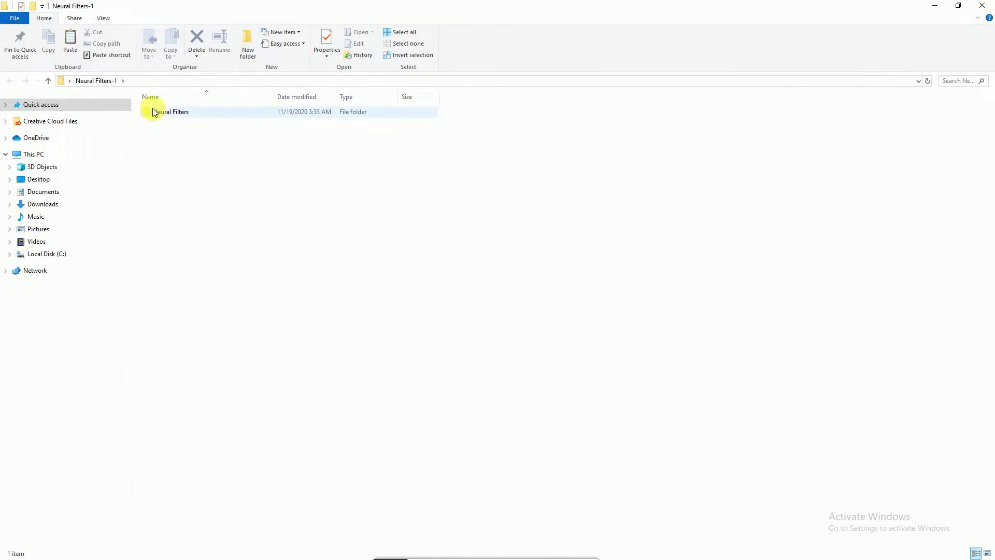
pyautogui.doubleClick(169, 114)
pyautogui.moveTo(191, 161); pyautogui.dragTo(179, 102)
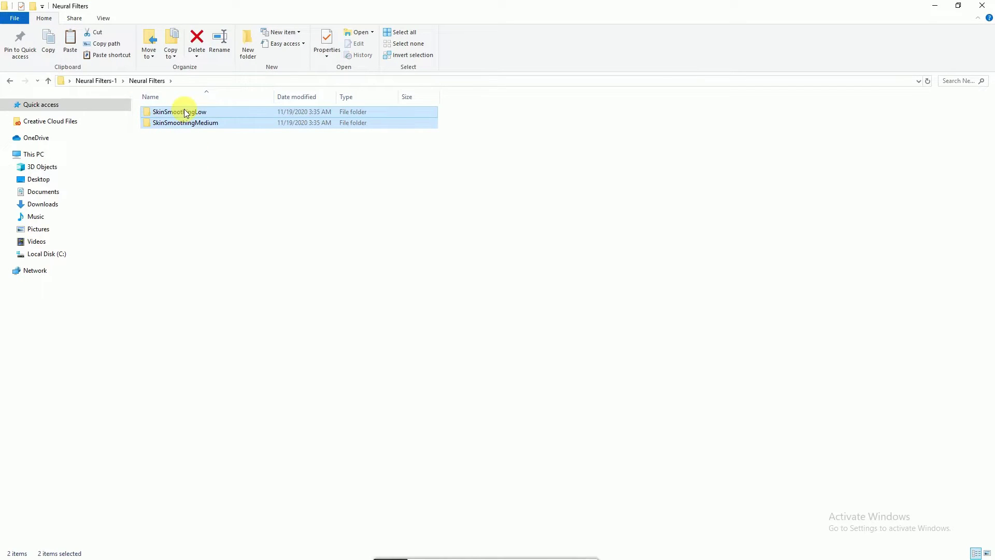
pyautogui.rightClick(185, 113)
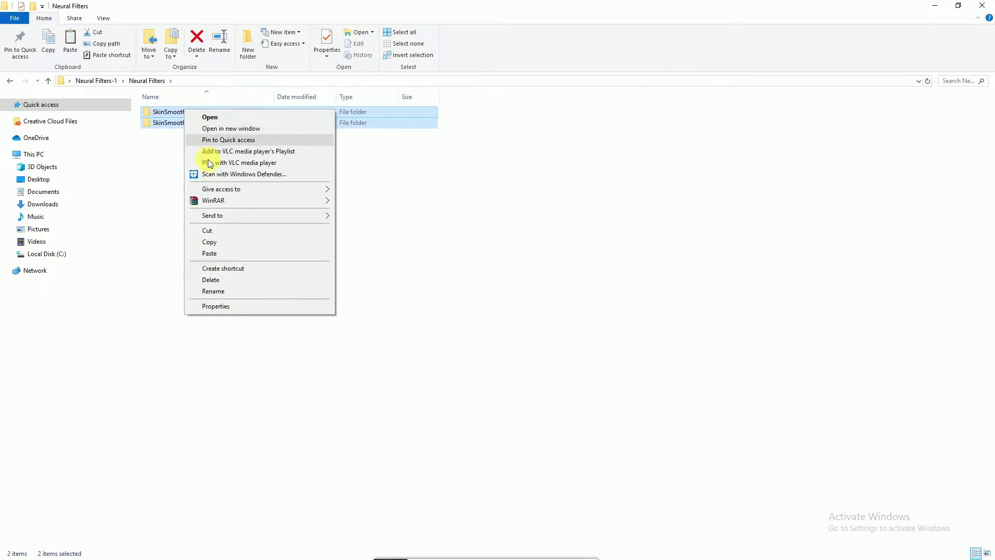
pyautogui.click(213, 242)
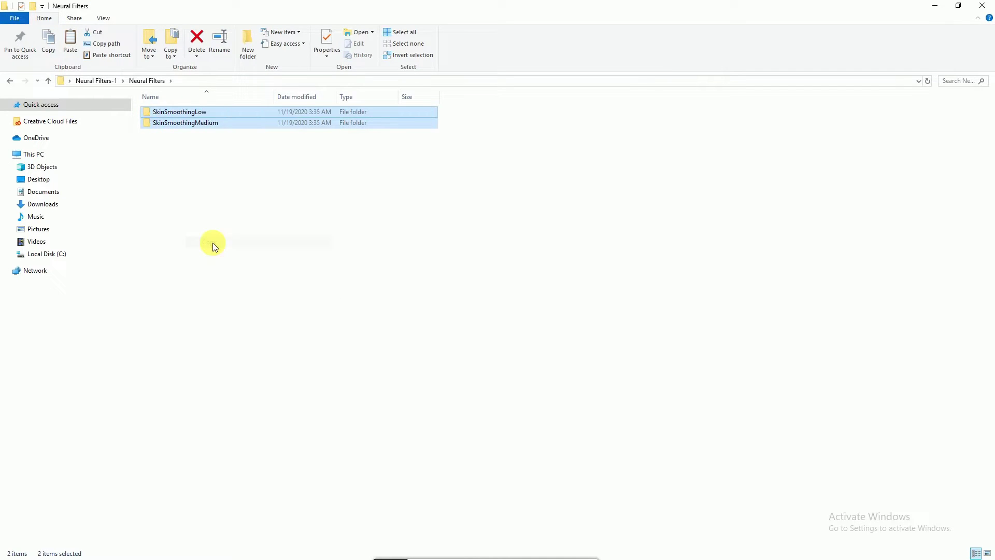
pyautogui.click(988, 6)
# Step: Open the PluginData folder inside com.adobe.nfp.gallery\com.adobe.nfp.gallery on the desktop
pyautogui.moveTo(827, 21); pyautogui.dragTo(882, 33)
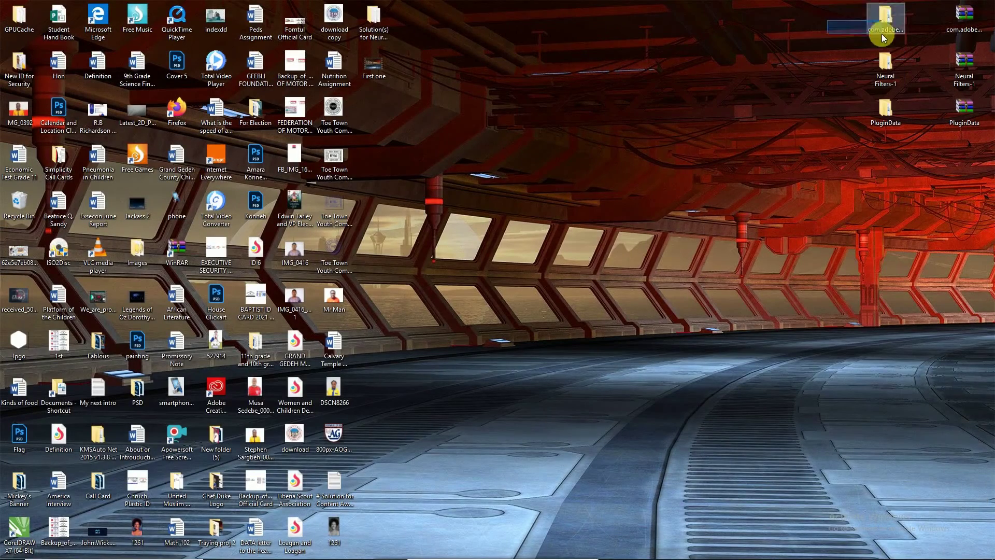
pyautogui.doubleClick(887, 19)
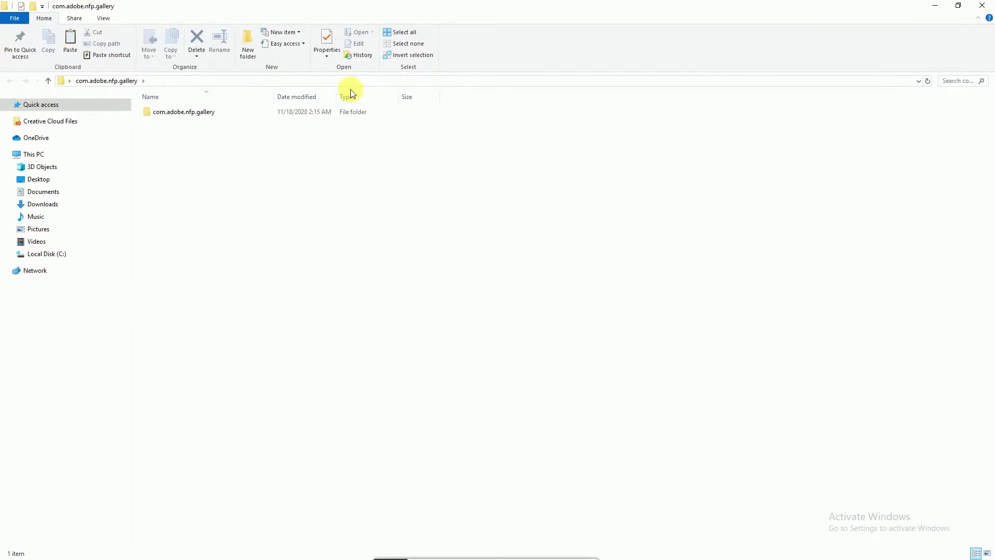
pyautogui.doubleClick(229, 114)
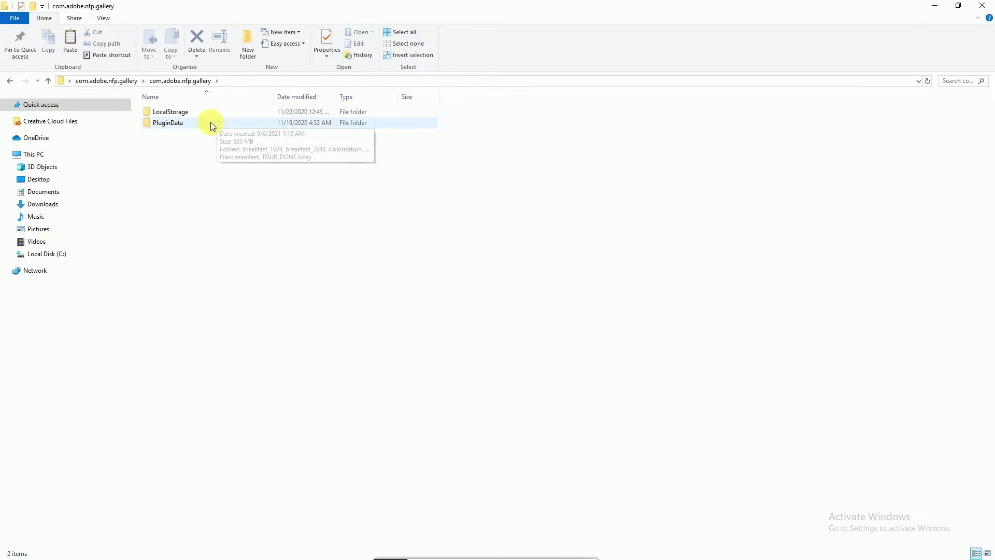
pyautogui.doubleClick(211, 122)
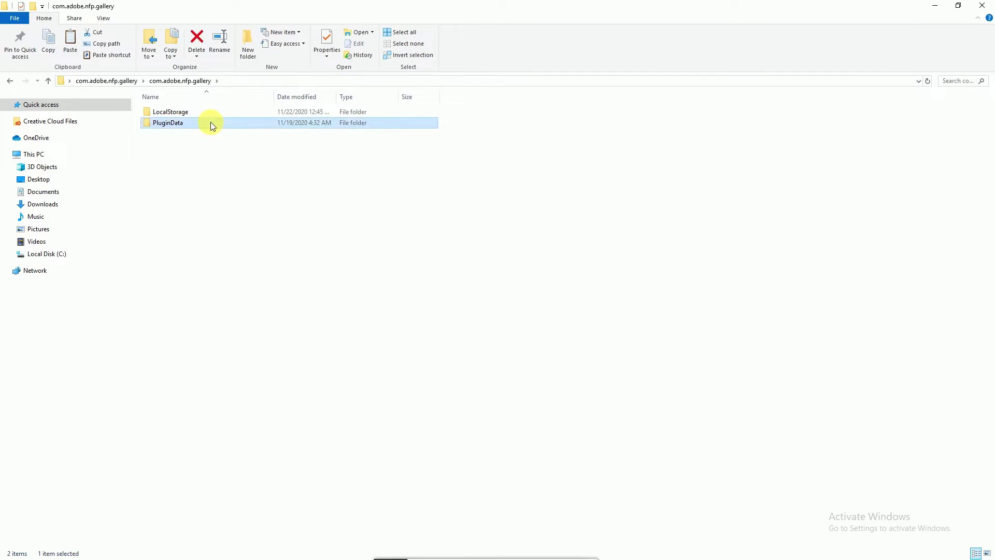
# Step: Paste the copied items into PluginData, replacing duplicates, close Explorer, and refresh the desktop
pyautogui.rightClick(569, 300)
pyautogui.click(601, 371)
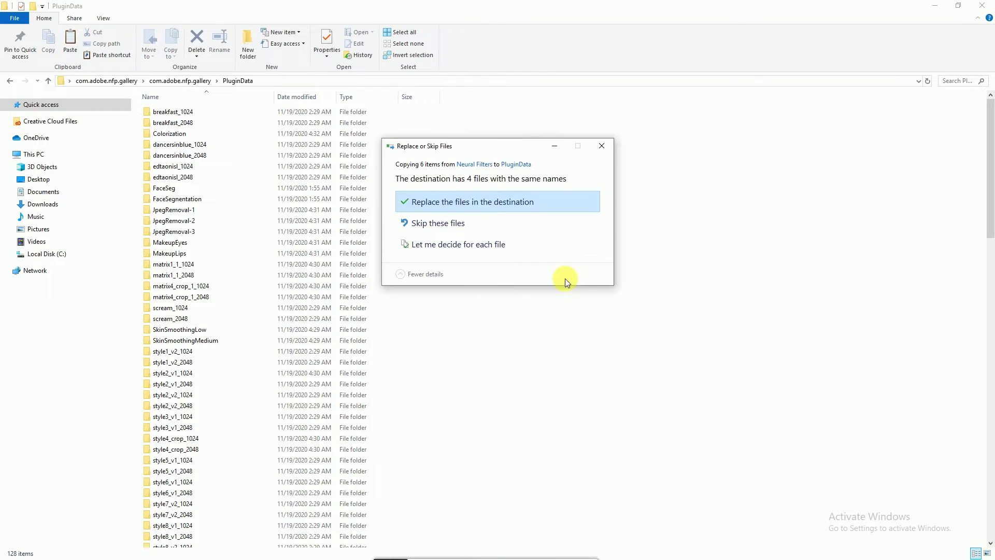
pyautogui.click(499, 206)
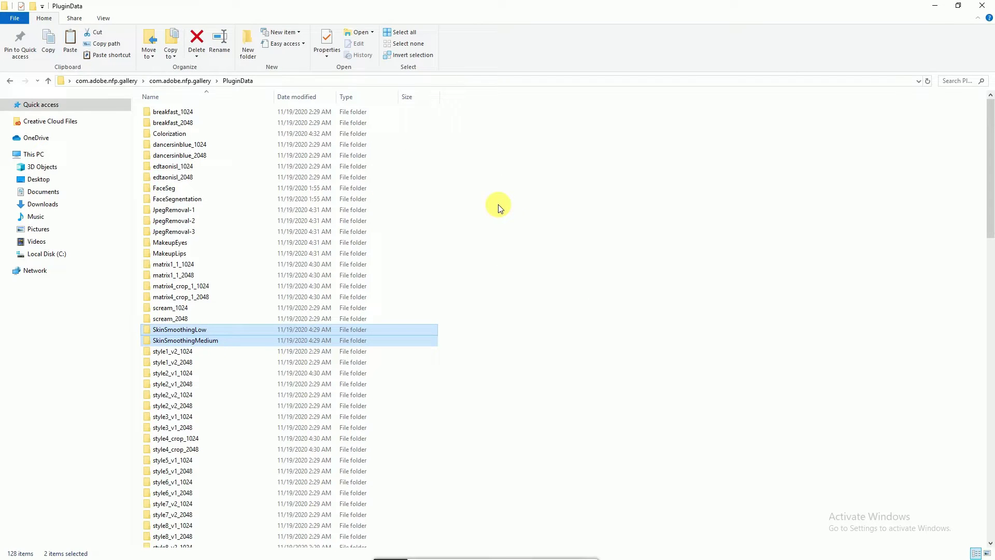
pyautogui.click(992, 5)
pyautogui.rightClick(774, 122)
pyautogui.click(801, 150)
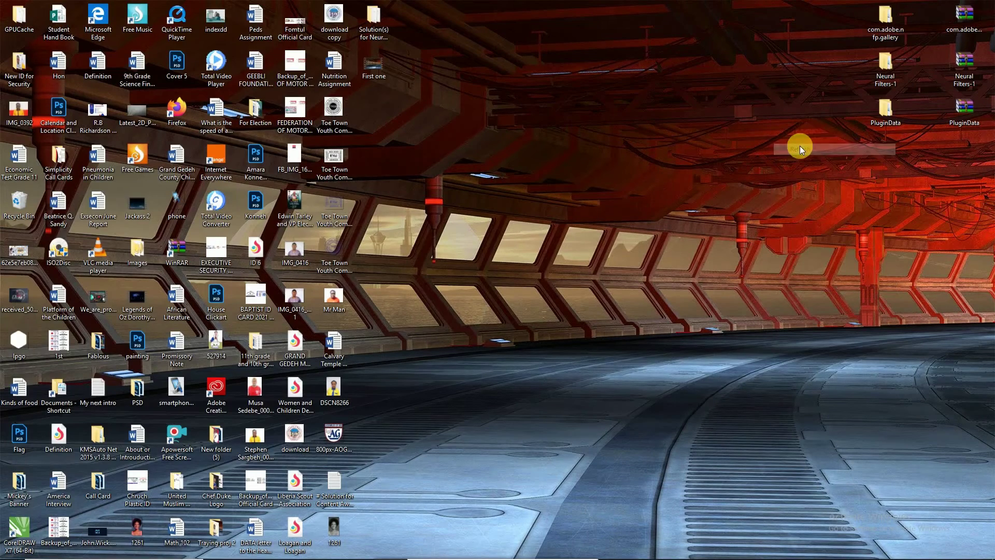
# Step: Copy the desktop com.adobe.nfp.gallery folder and browse File Explorer to C:\Users
pyautogui.rightClick(884, 30)
pyautogui.click(869, 175)
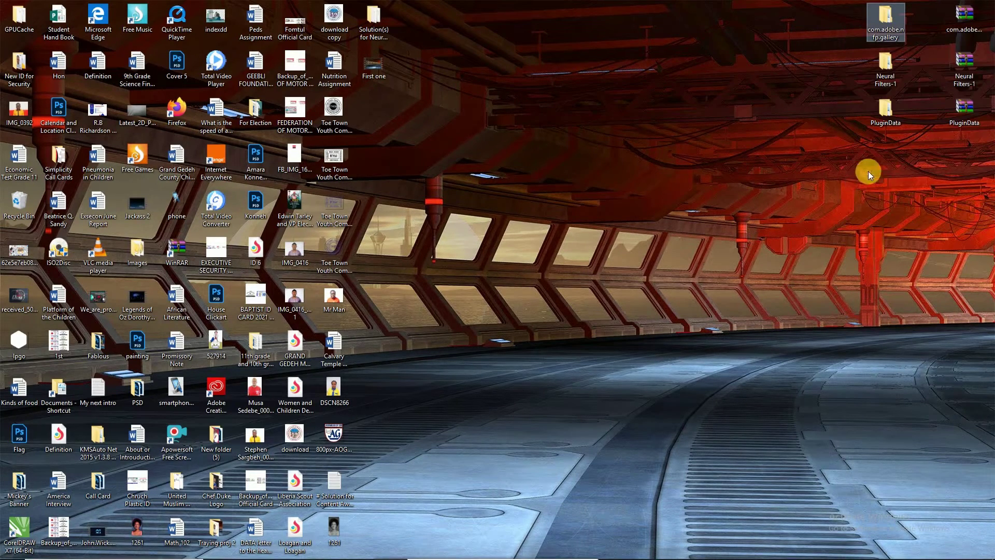
pyautogui.click(293, 552)
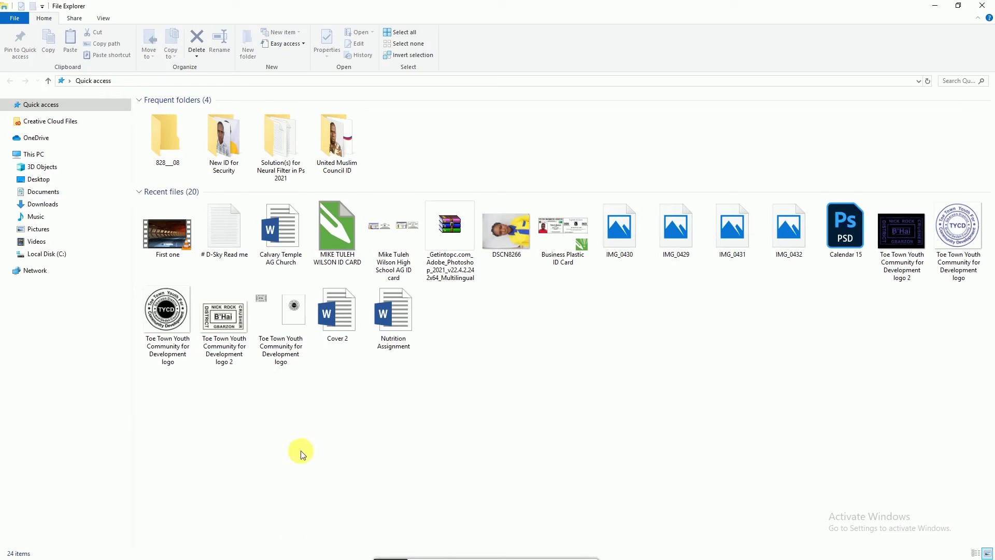
pyautogui.click(35, 155)
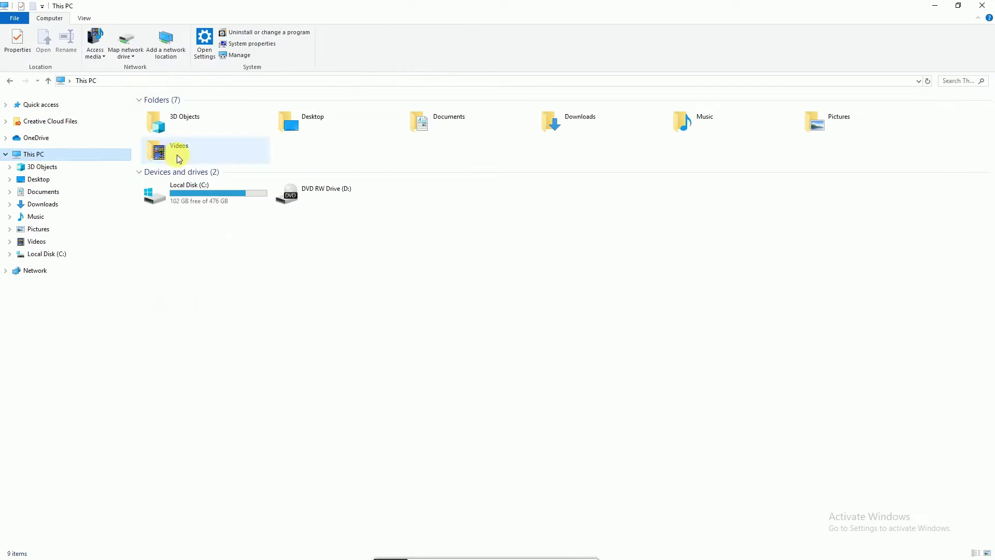
pyautogui.doubleClick(199, 200)
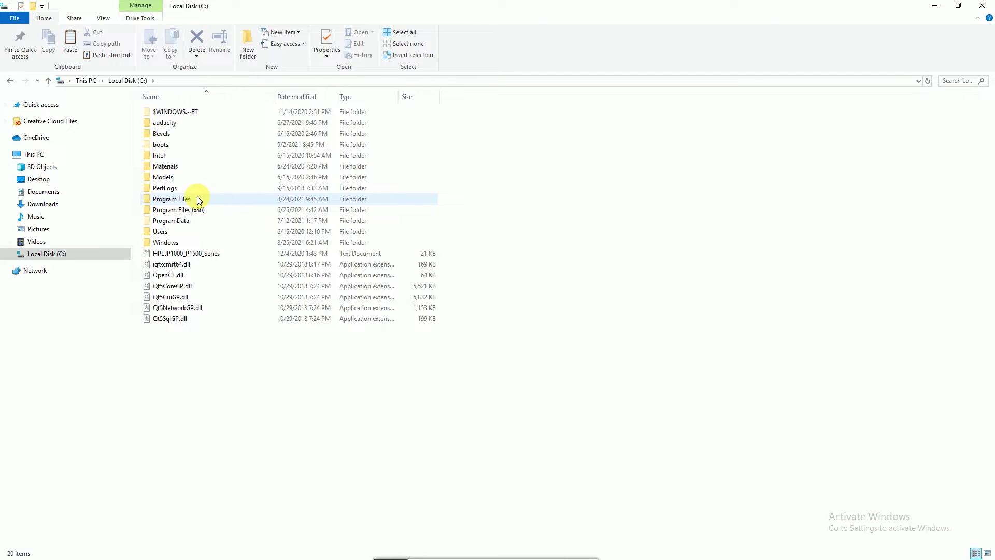
pyautogui.doubleClick(178, 233)
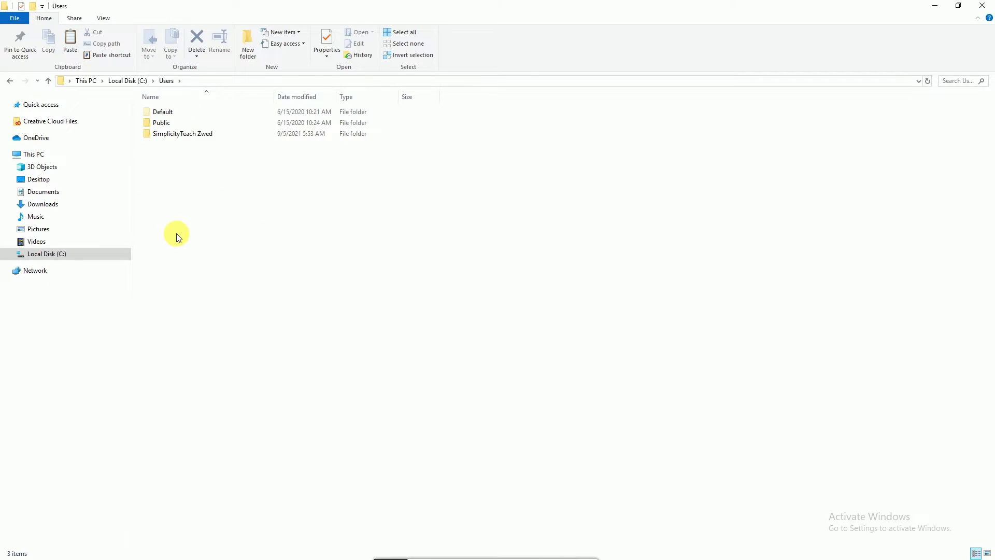
# Step: Open the user profile folder and enable Show hidden files, folders, and drives
pyautogui.doubleClick(191, 134)
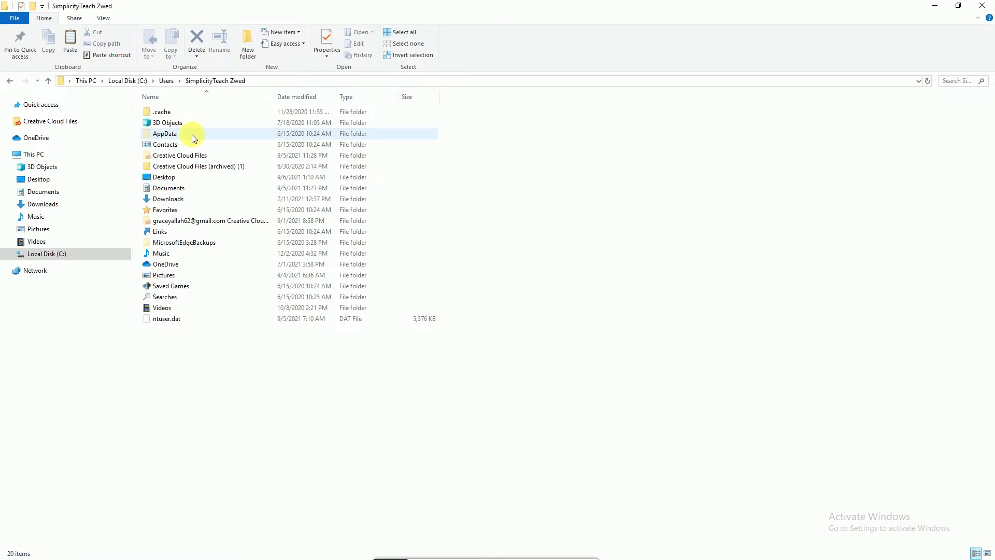
pyautogui.click(17, 20)
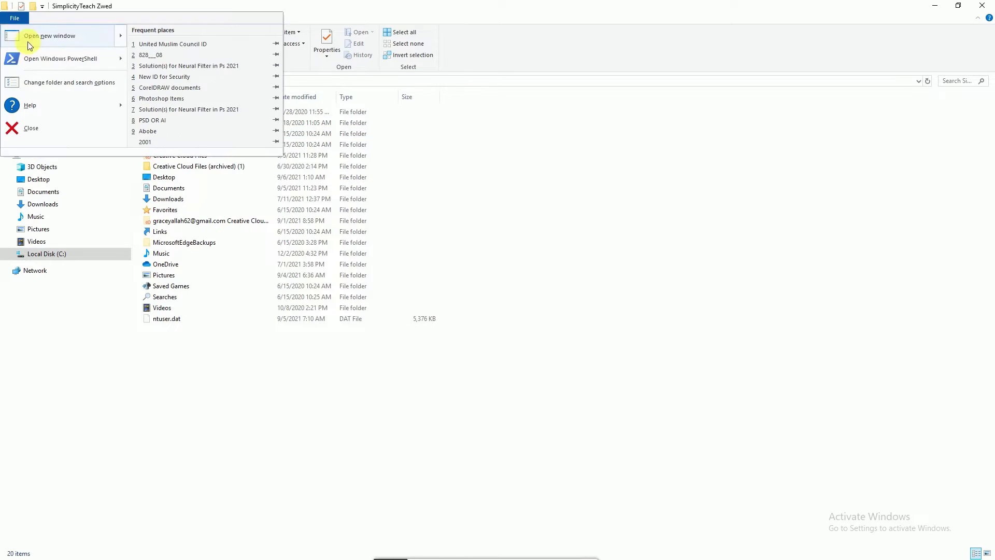
pyautogui.click(56, 86)
pyautogui.click(74, 124)
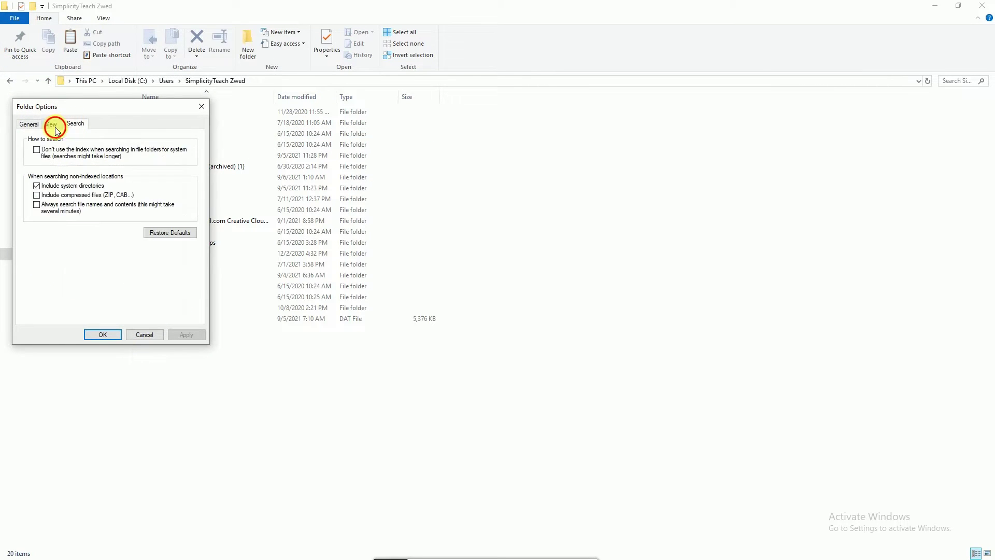
pyautogui.click(62, 268)
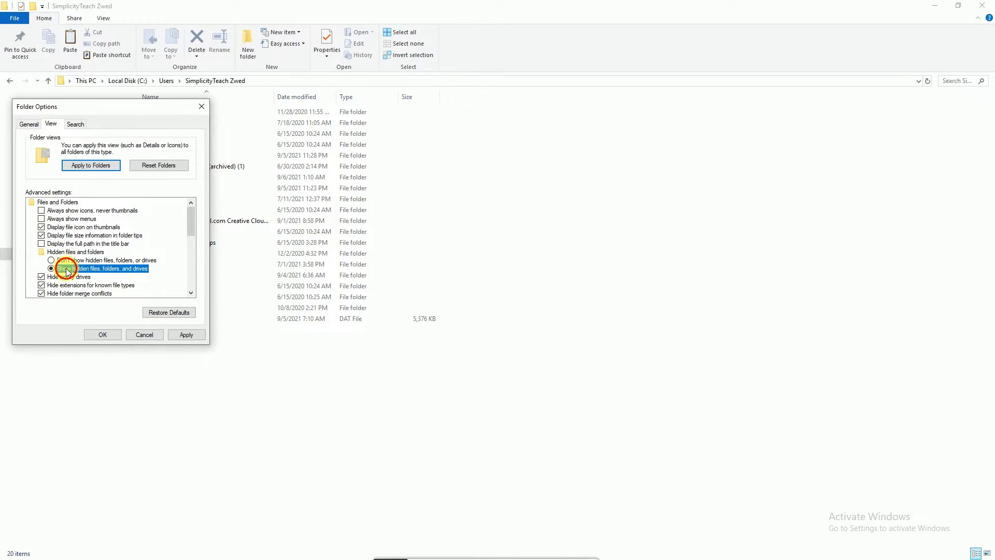
pyautogui.click(185, 335)
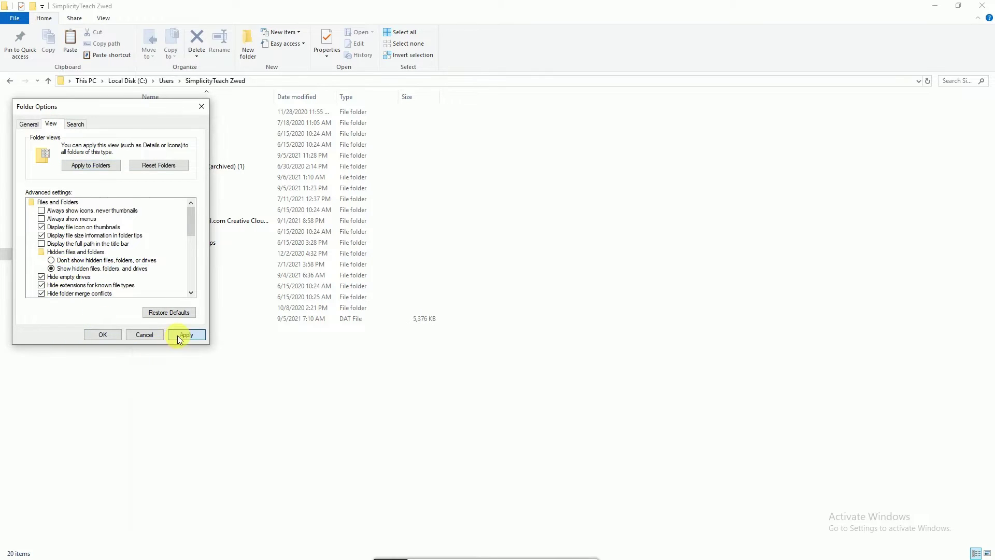
pyautogui.click(101, 335)
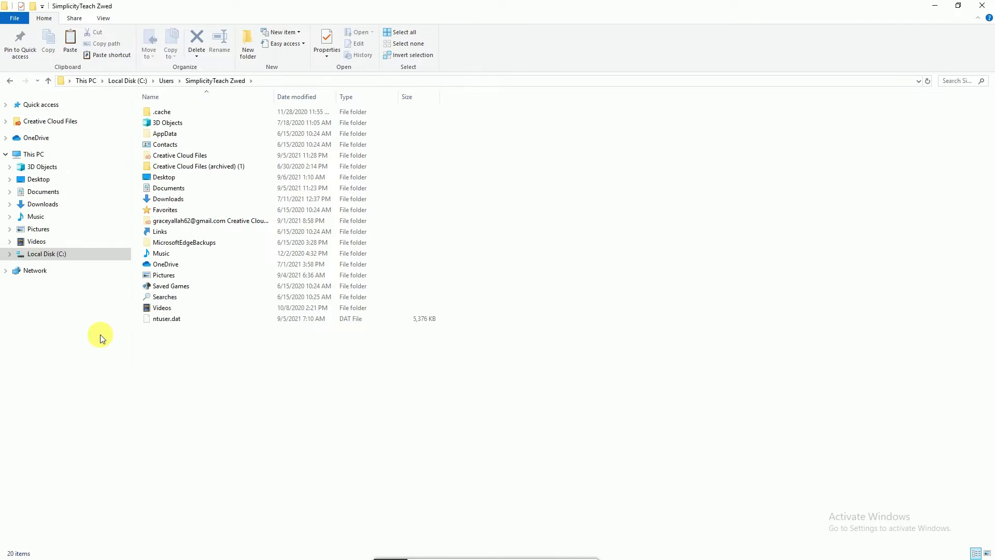
# Step: Navigate to AppData\Roaming\Adobe\UXP\PluginsStorage\PHSP\22\Internal in the user profile
pyautogui.doubleClick(178, 135)
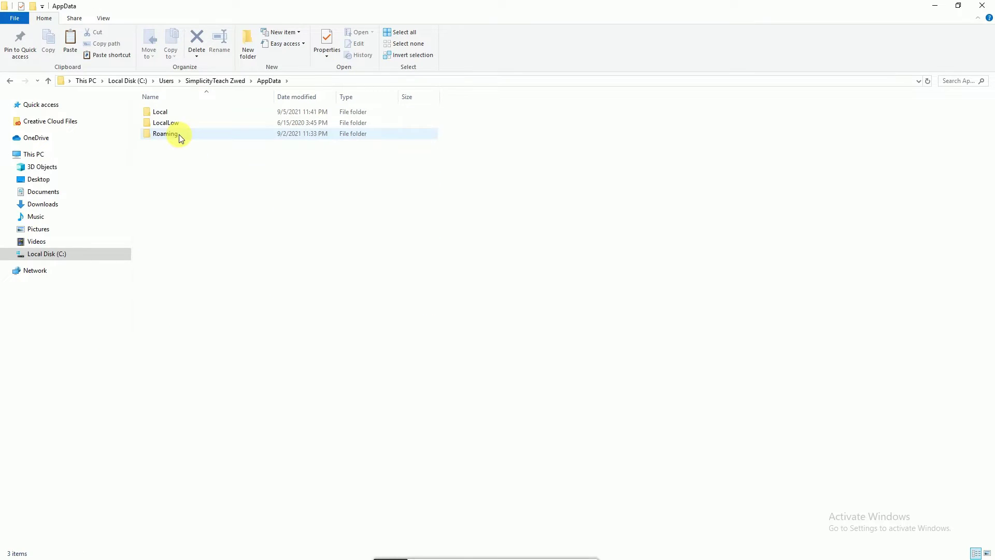
pyautogui.doubleClick(179, 133)
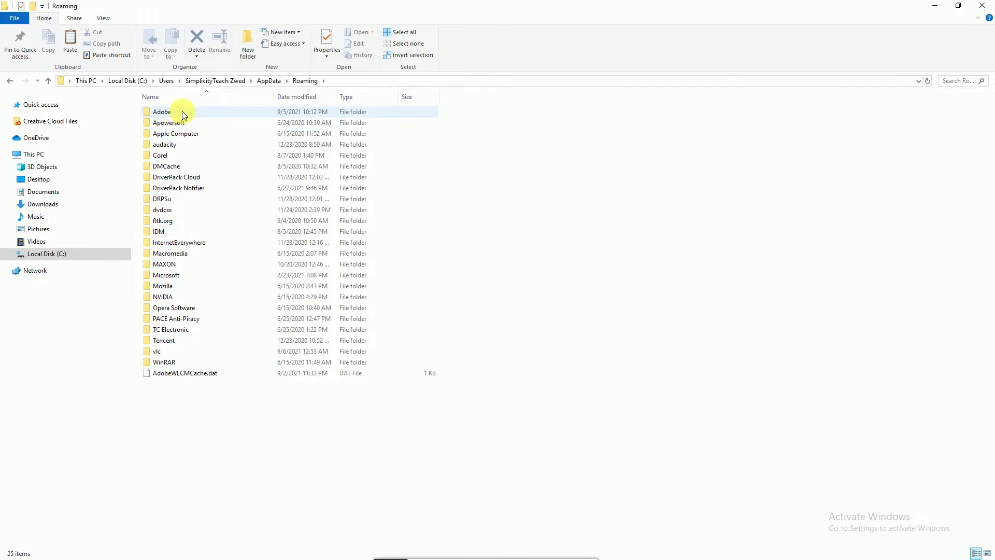
pyautogui.click(181, 111)
pyautogui.doubleClick(182, 112)
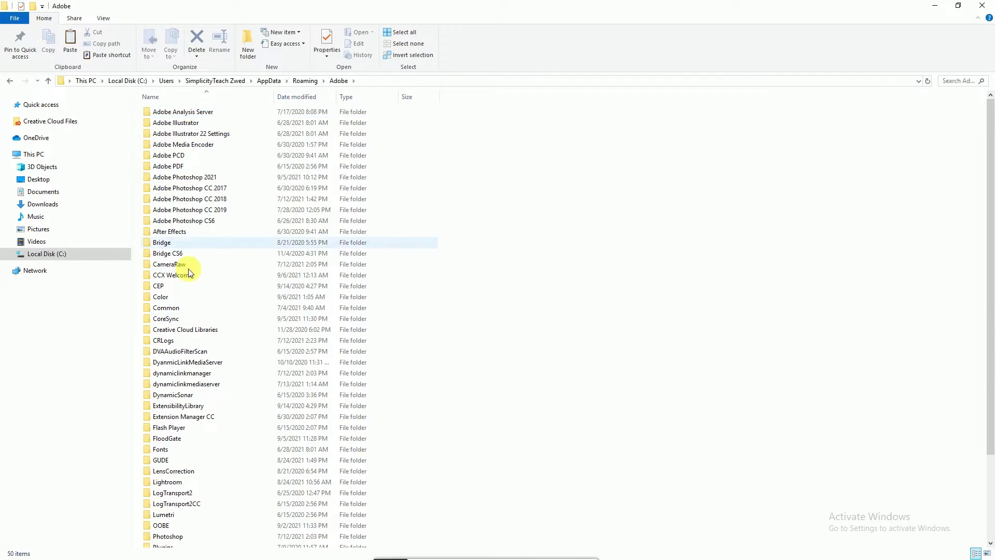
pyautogui.scroll(-3, 189, 269)
pyautogui.doubleClick(167, 530)
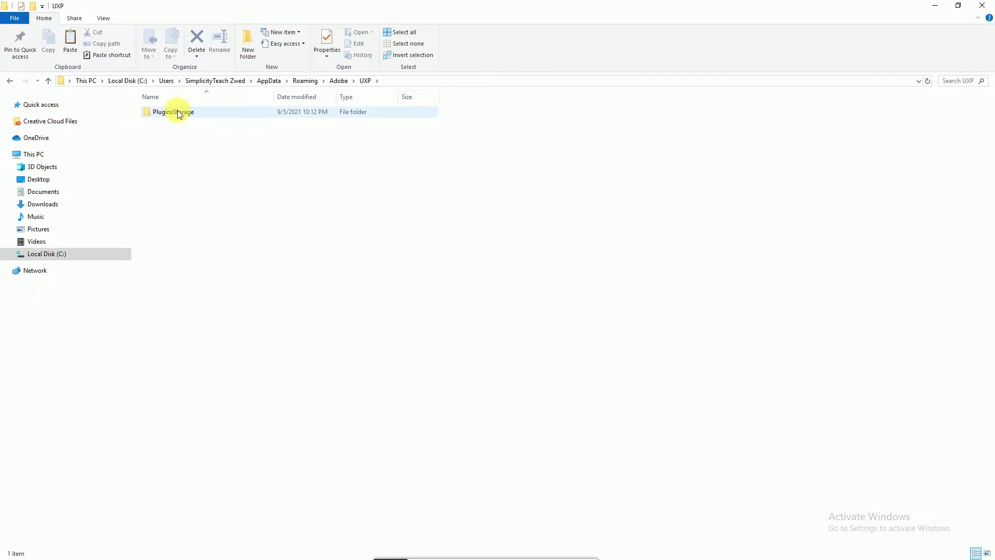
pyautogui.doubleClick(180, 111)
pyautogui.doubleClick(182, 111)
pyautogui.doubleClick(182, 111)
pyautogui.doubleClick(182, 112)
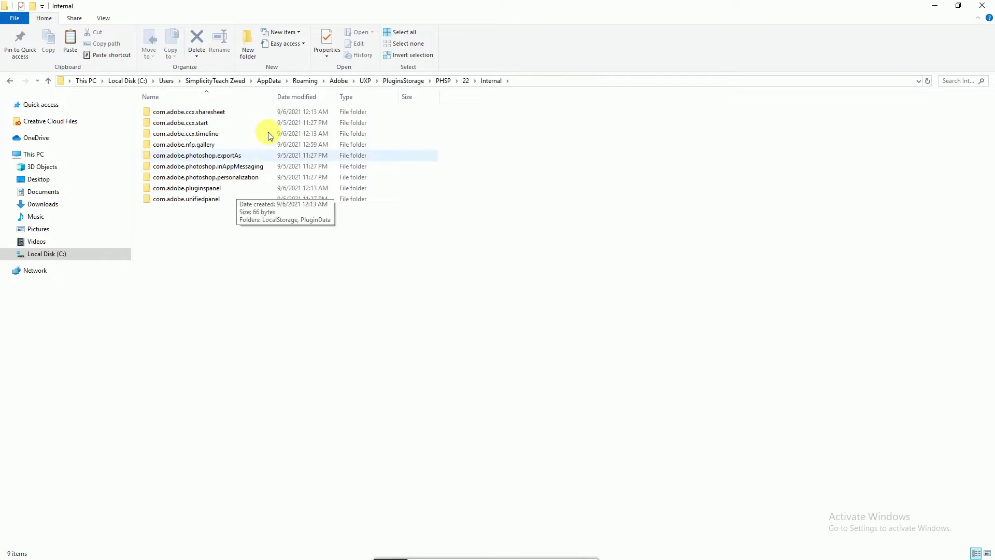
# Step: Paste com.adobe.nfp.gallery into Internal, replacing the 286 matching files
pyautogui.rightClick(459, 248)
pyautogui.click(489, 318)
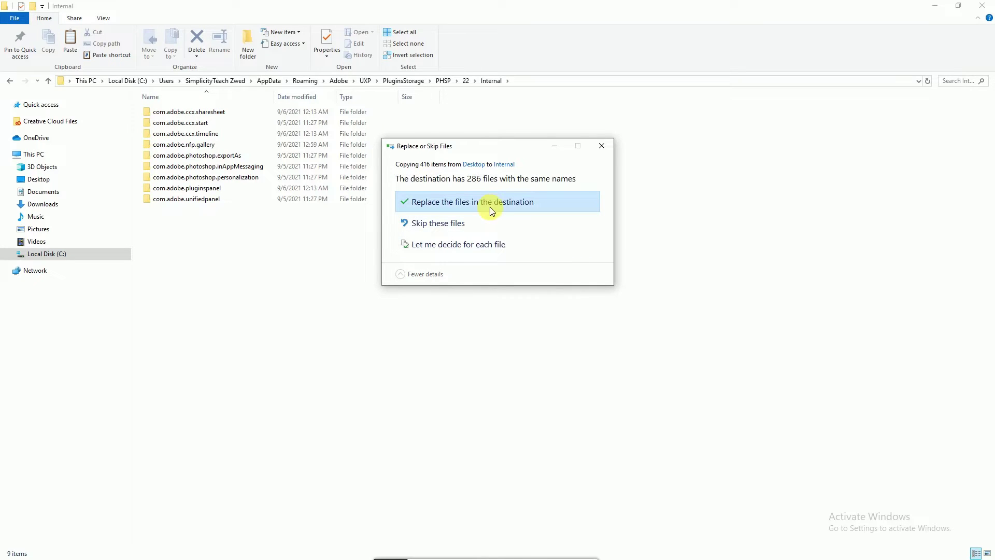
pyautogui.click(480, 206)
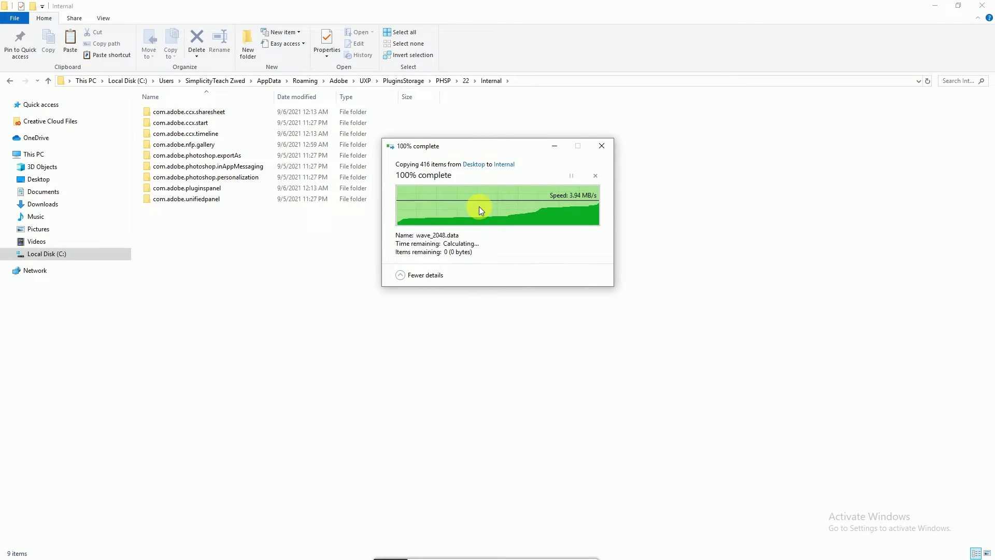
# Step: Refresh Internal, check com.adobe.nfp.gallery's contents, and close File Explorer
pyautogui.rightClick(335, 260)
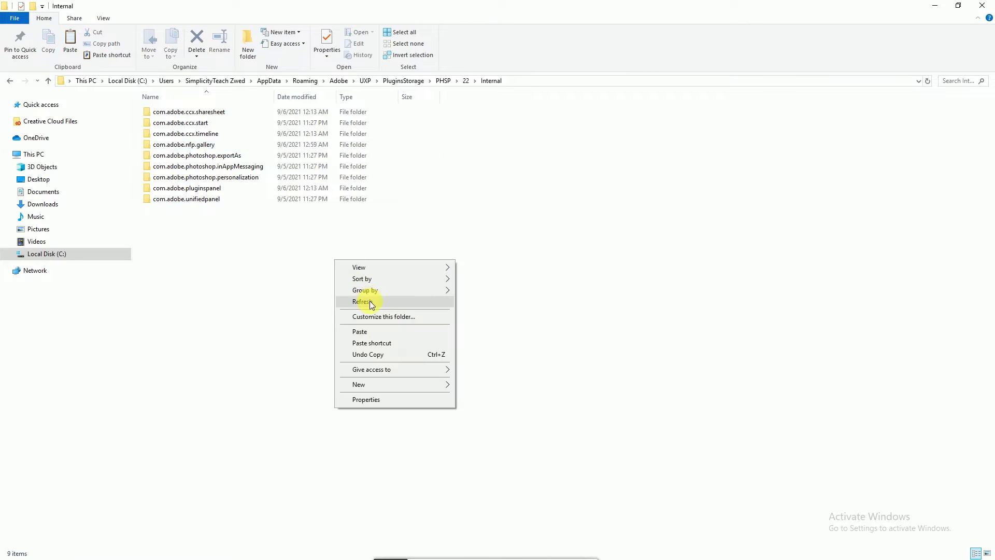
pyautogui.click(370, 301)
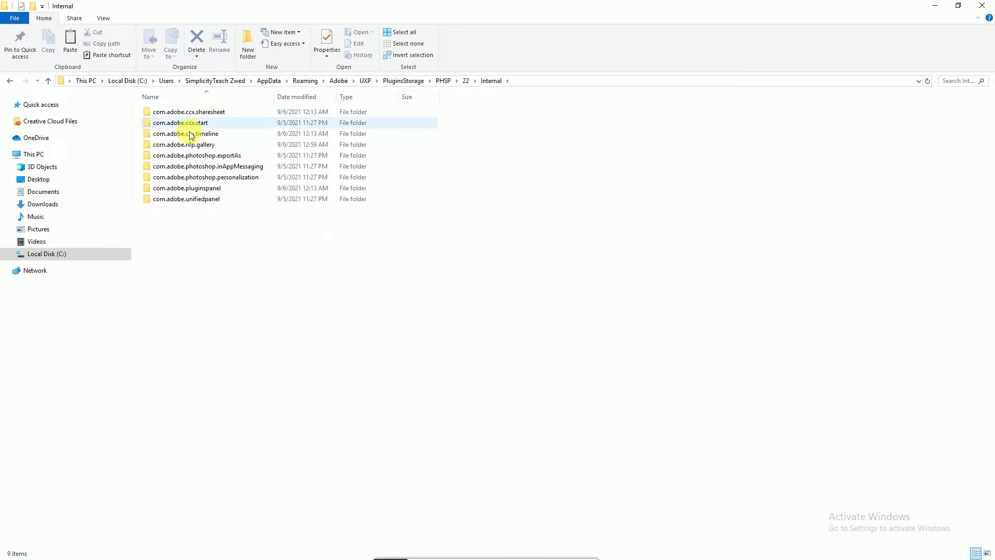
pyautogui.doubleClick(222, 148)
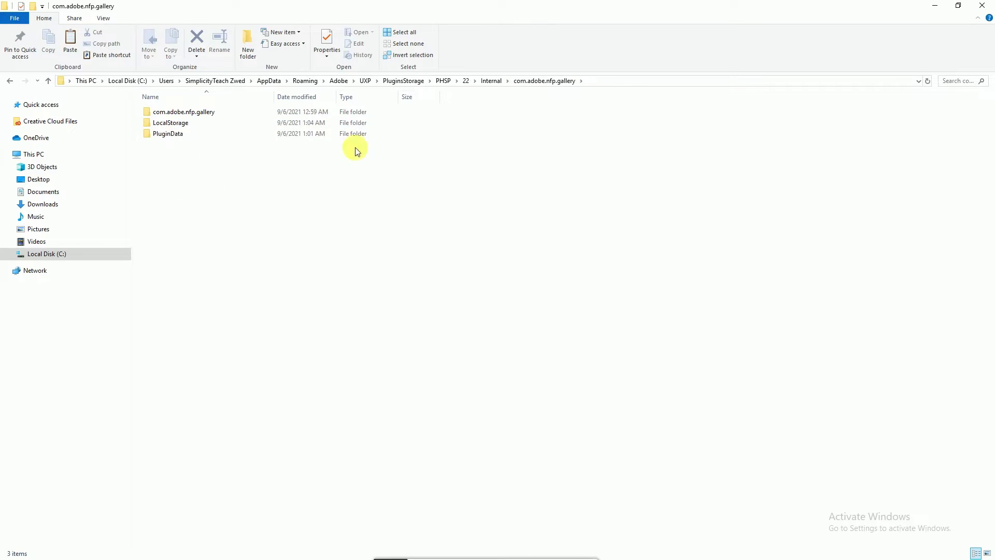
pyautogui.click(983, 4)
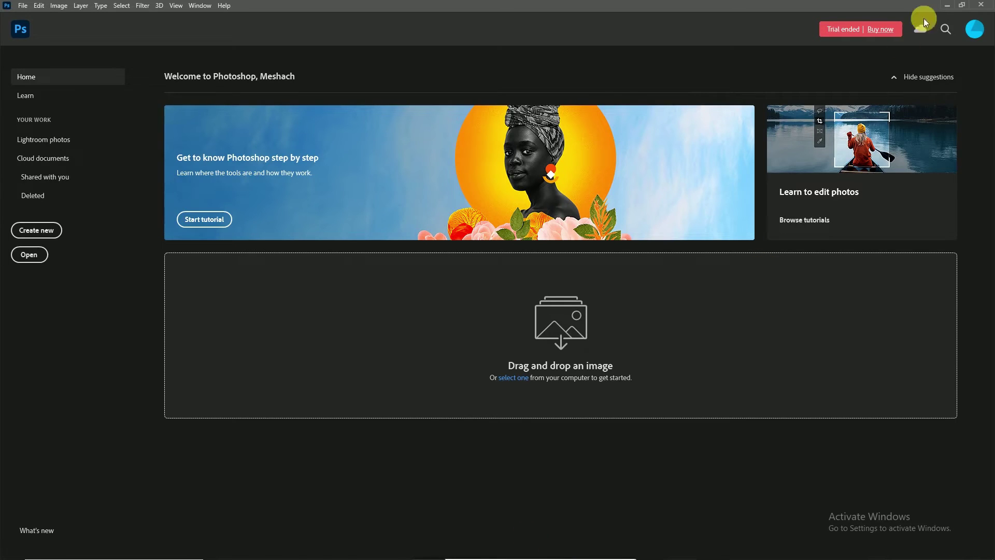
# Step: Minimize Photoshop and restore it with the Unsplash portrait document showing
pyautogui.click(948, 7)
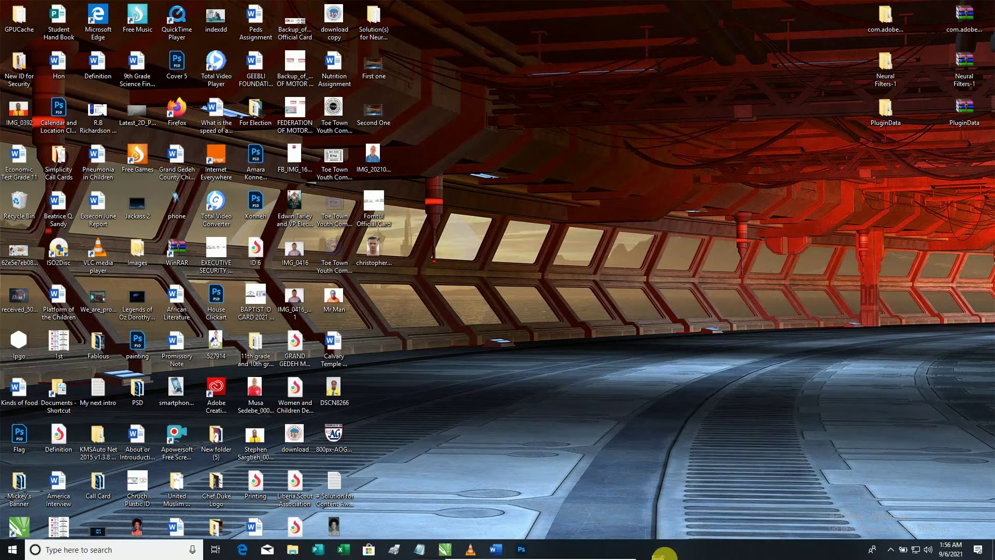
pyautogui.click(523, 555)
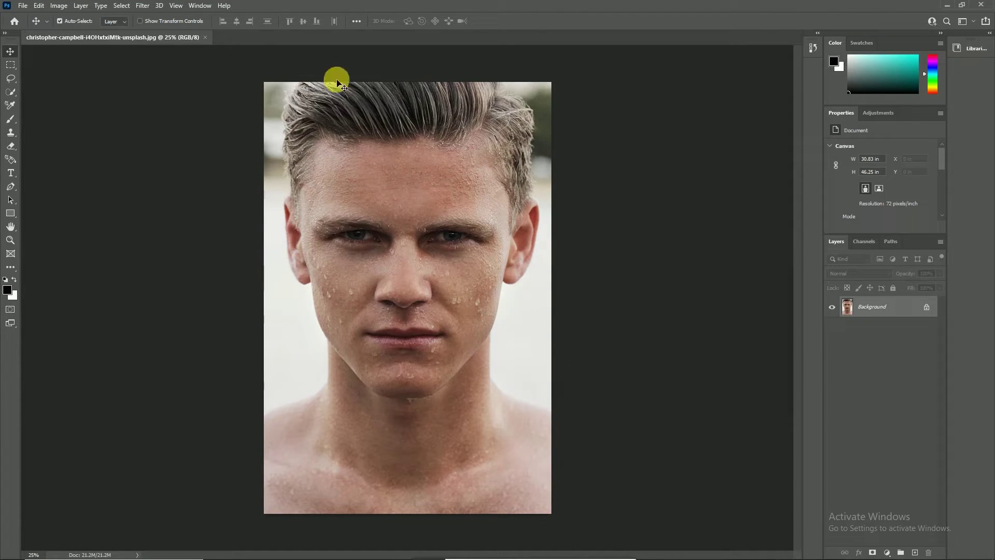
# Step: Apply Neural Filters Smart Portrait at Happiness +50 as a new layer, toggling it to compare
pyautogui.click(142, 6)
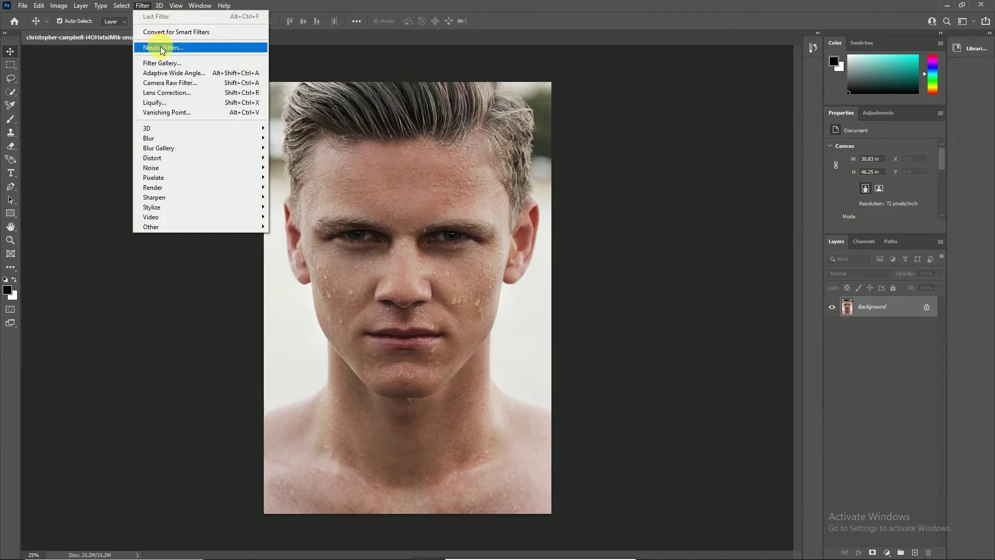
pyautogui.click(160, 46)
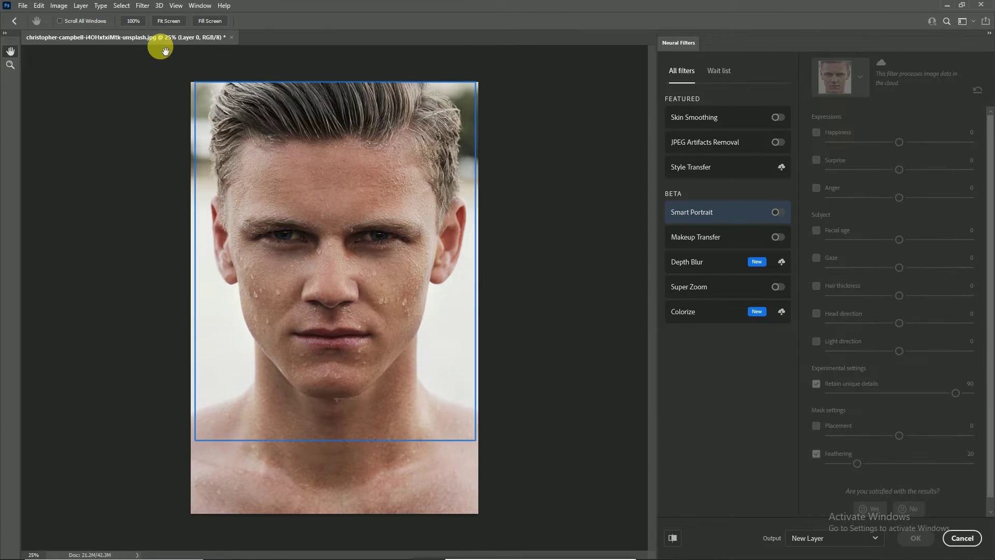
pyautogui.click(776, 213)
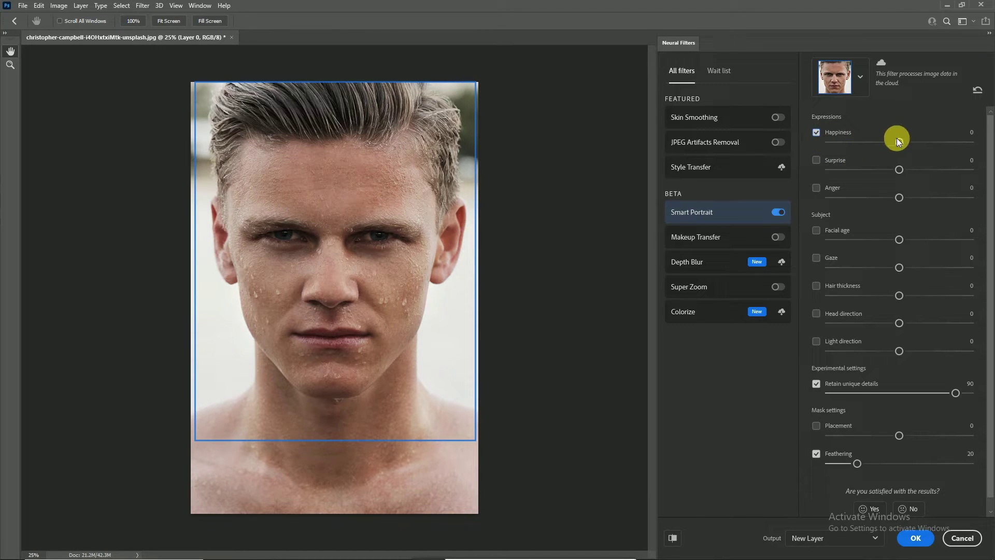
pyautogui.moveTo(898, 139); pyautogui.dragTo(970, 142)
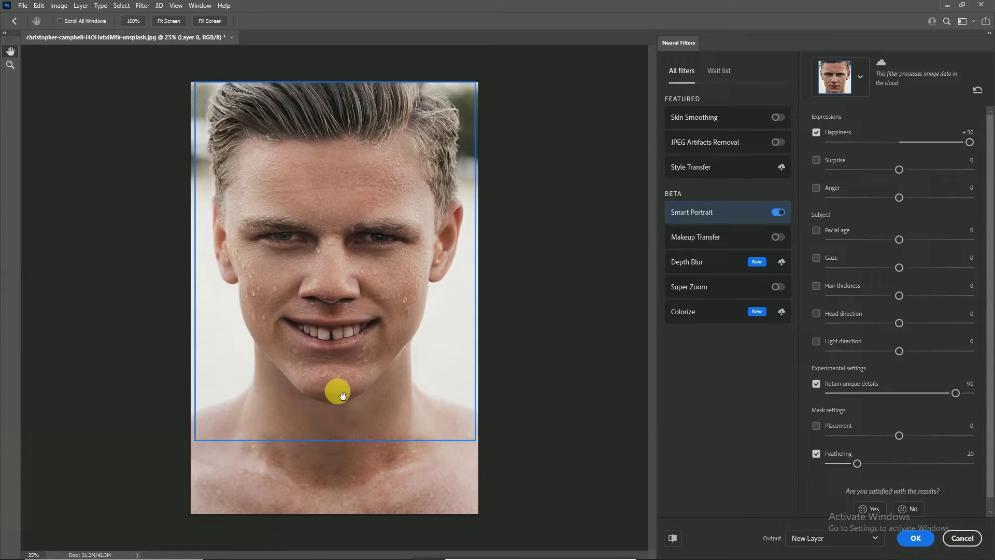
pyautogui.click(915, 540)
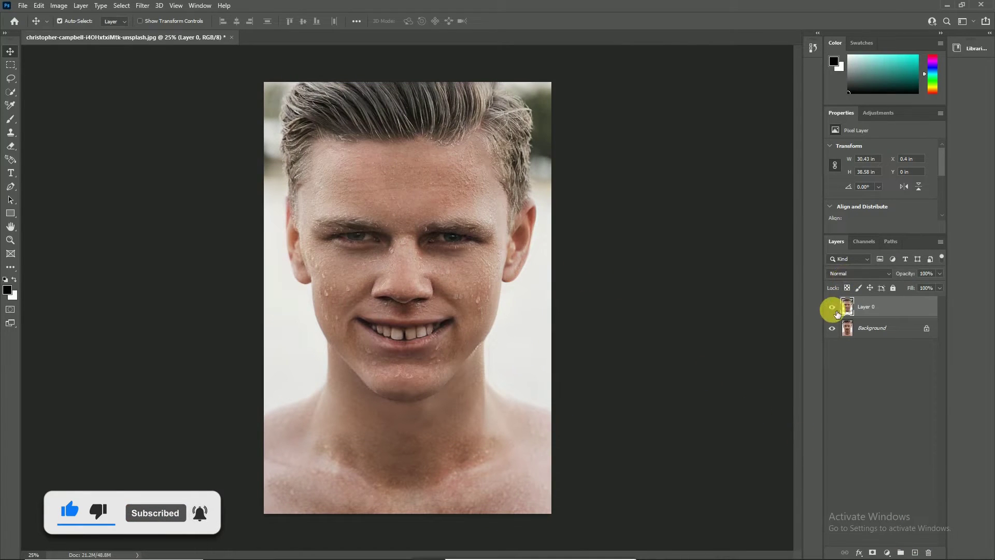
pyautogui.click(832, 307)
pyautogui.click(833, 307)
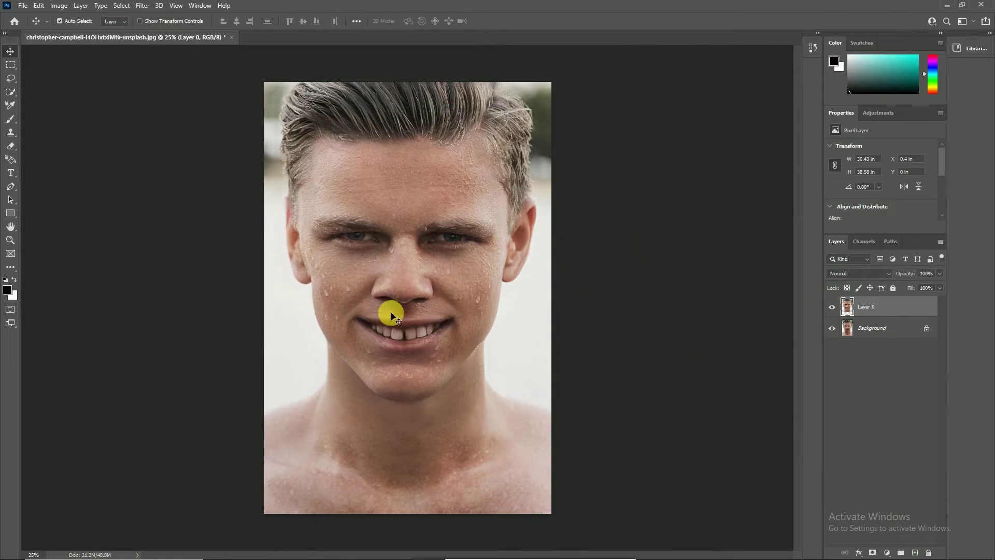
# Step: Quit Photoshop without saving and extract PluginData.rar with WinRAR to a desktop folder
pyautogui.hotkey('ctrl', 'q')
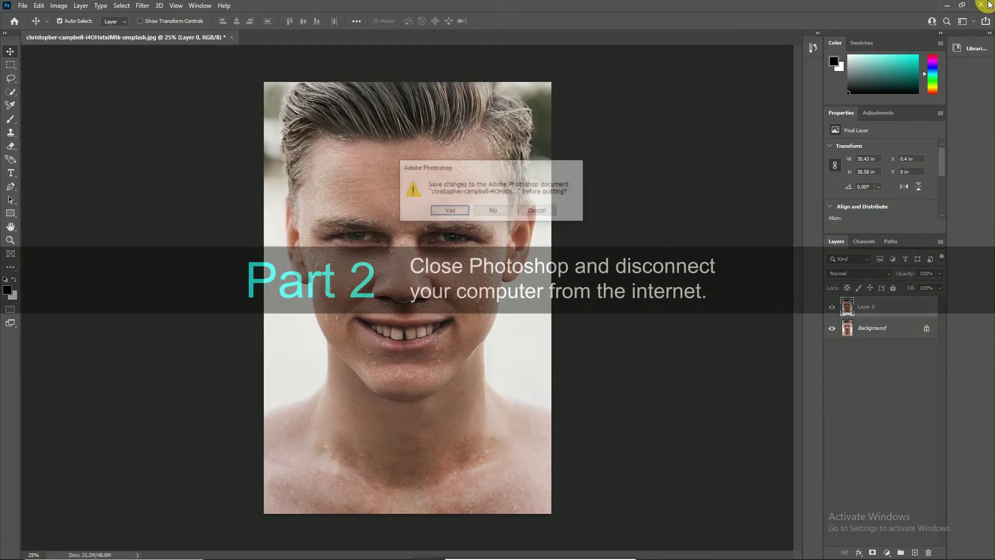
pyautogui.click(489, 208)
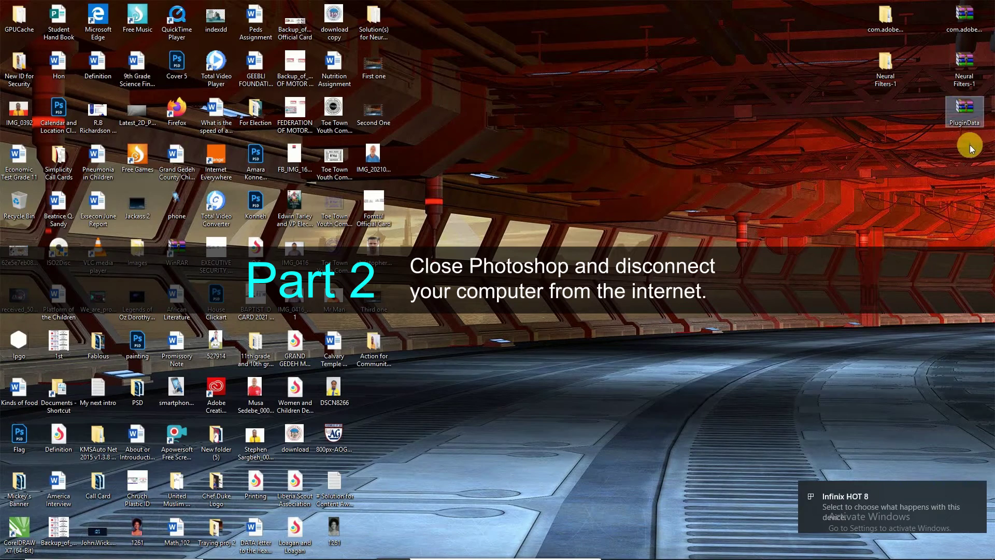
pyautogui.rightClick(973, 113)
pyautogui.moveTo(882, 129)
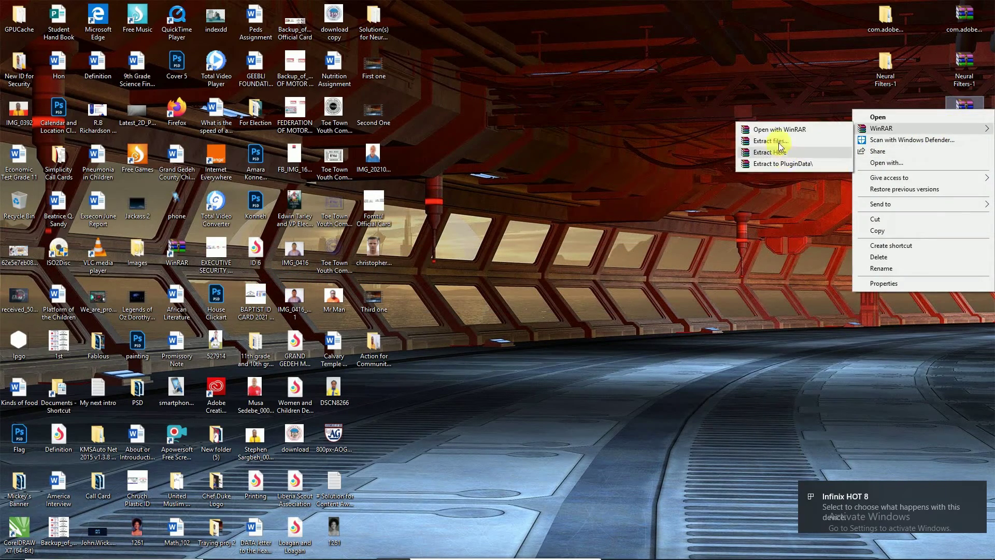
pyautogui.click(774, 140)
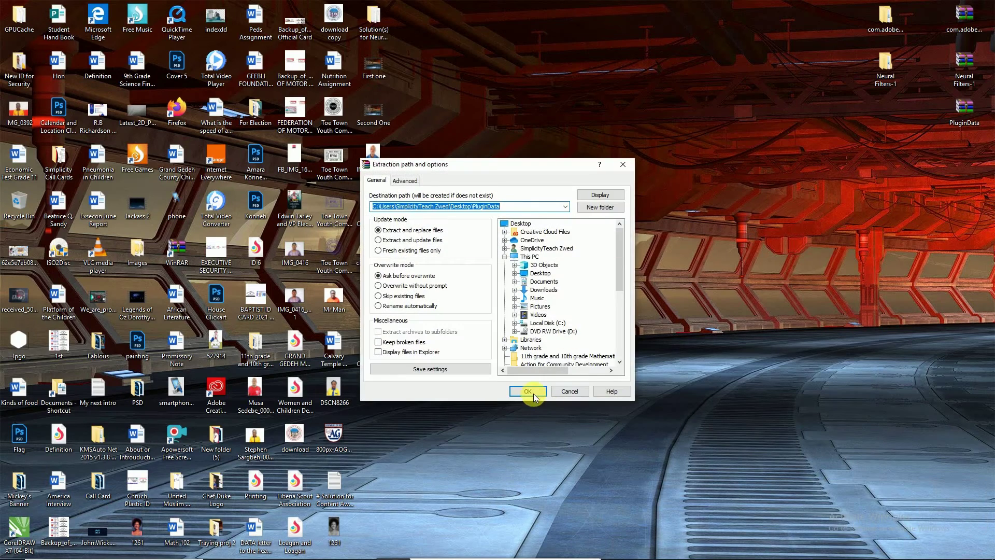
pyautogui.click(533, 393)
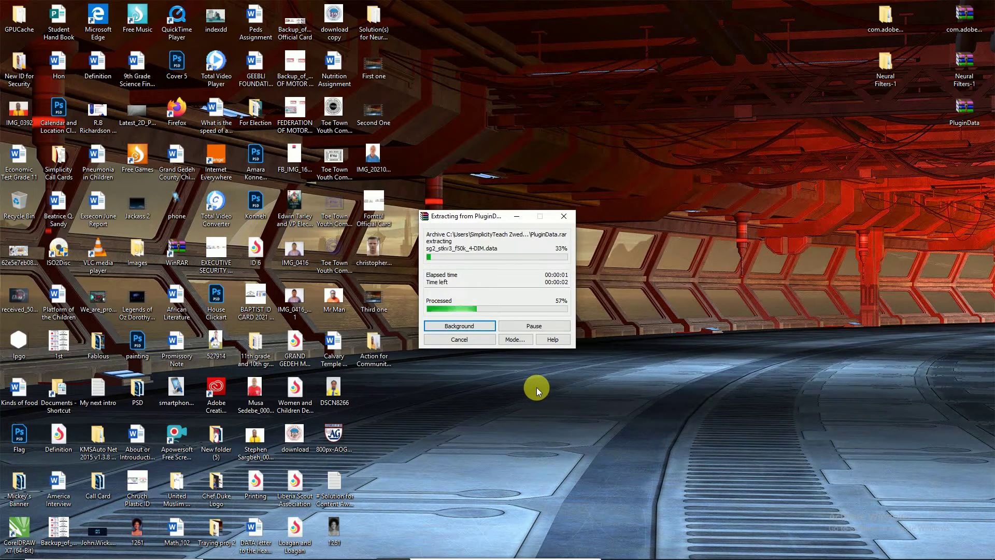
# Step: Refresh the desktop and move the extracted PluginData folder beside Neural Filters-1
pyautogui.rightClick(626, 325)
pyautogui.click(663, 348)
pyautogui.click(409, 422)
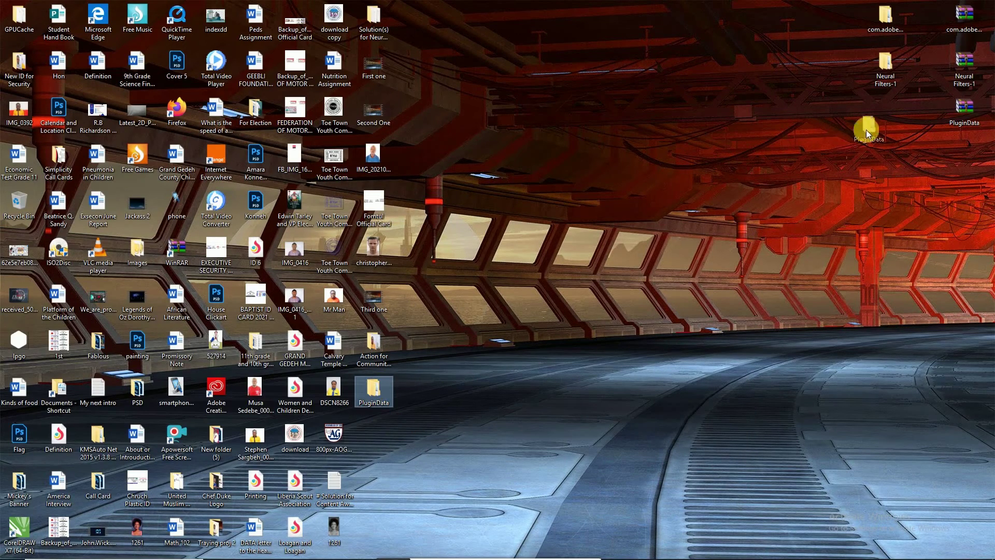
pyautogui.moveTo(893, 120); pyautogui.dragTo(891, 114)
# Step: Open the extracted PluginData folder and copy the inner PluginData folder
pyautogui.doubleClick(890, 107)
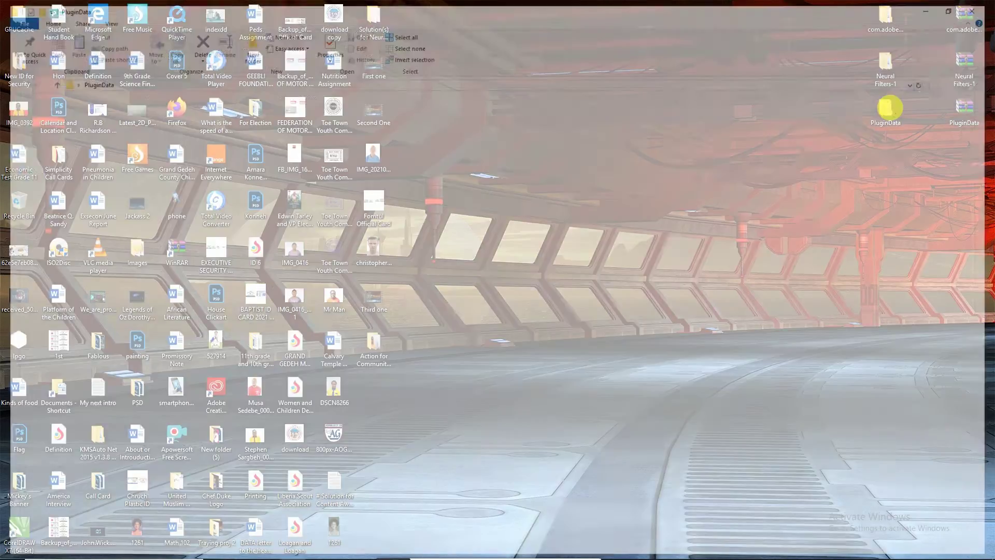
pyautogui.doubleClick(163, 114)
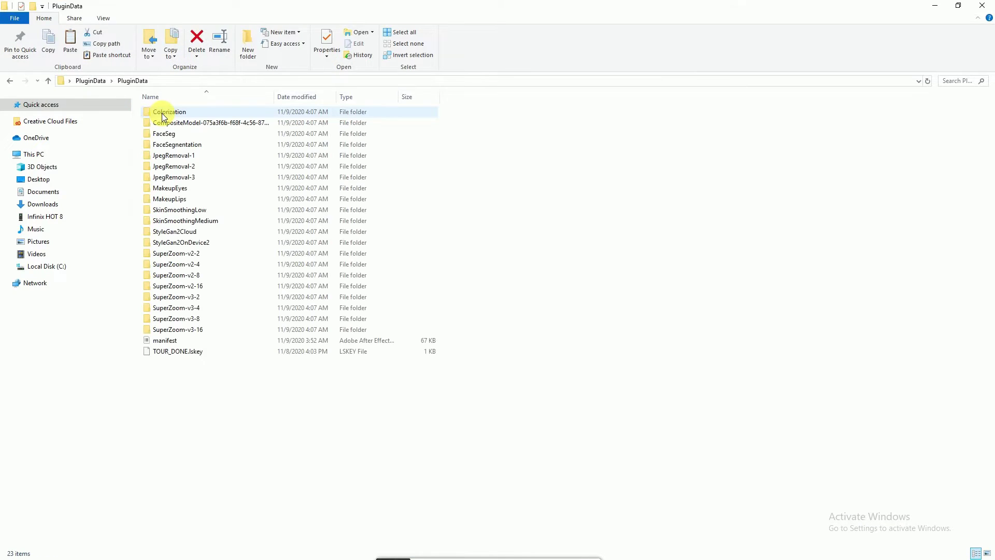
pyautogui.click(9, 82)
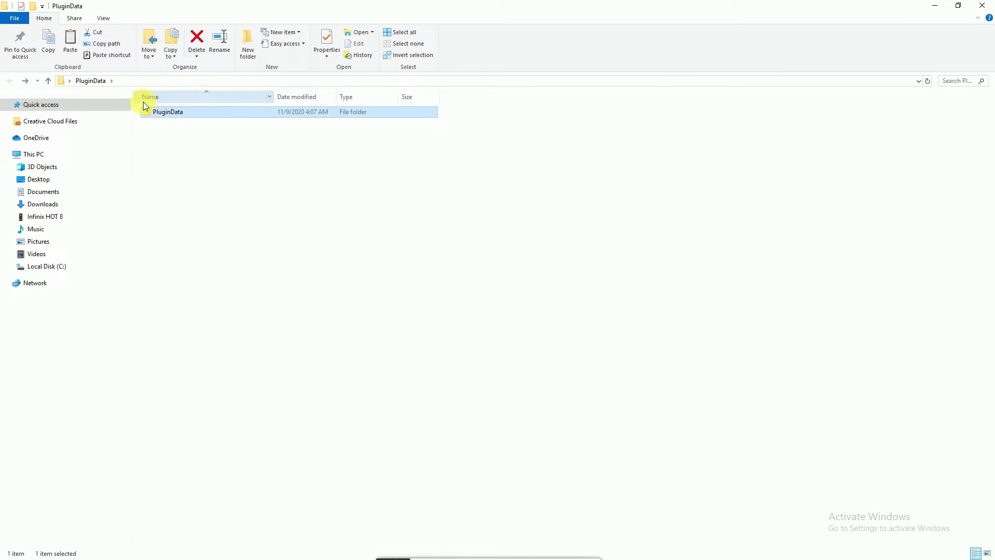
pyautogui.rightClick(162, 112)
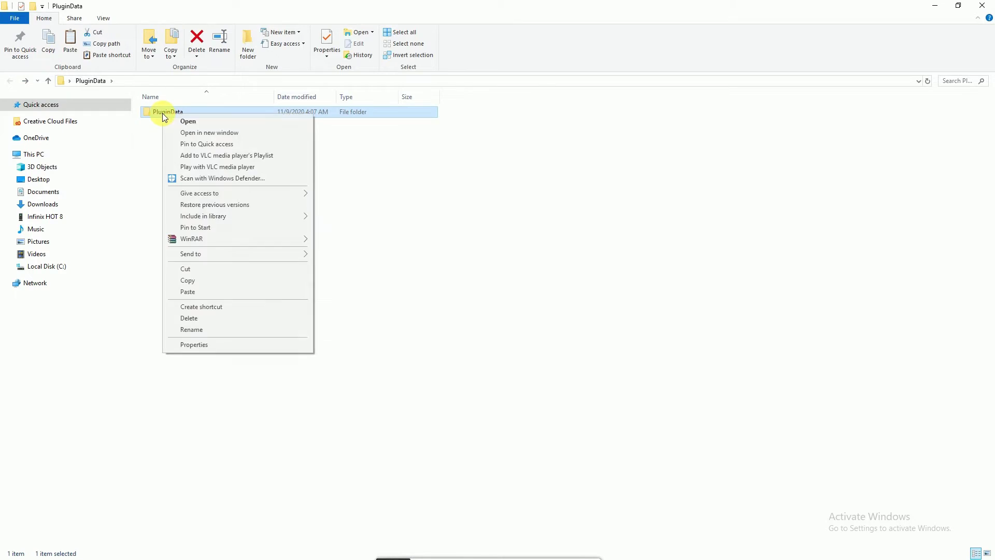
pyautogui.click(196, 281)
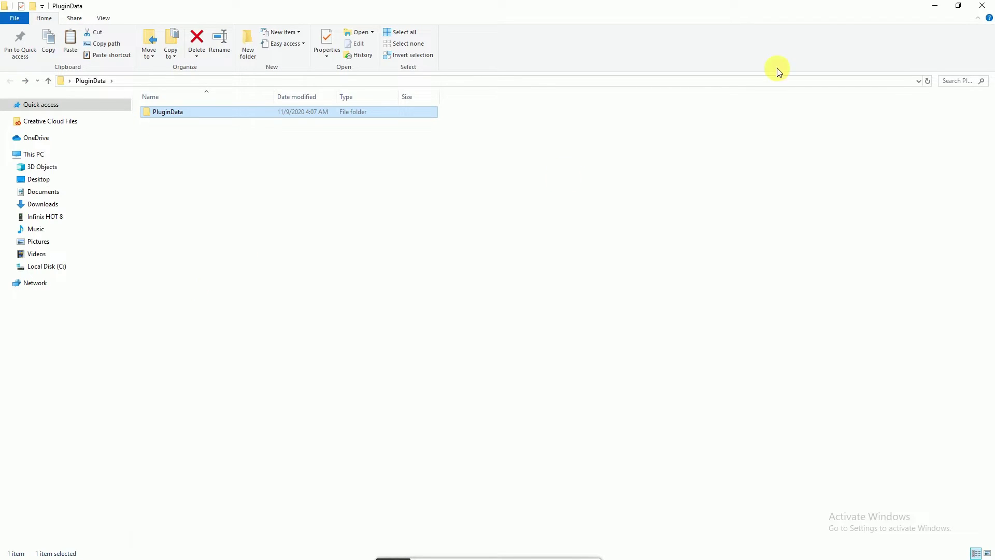
# Step: Browse from This PC to C:\Users\<profile>\AppData\Roaming\Adobe
pyautogui.click(19, 156)
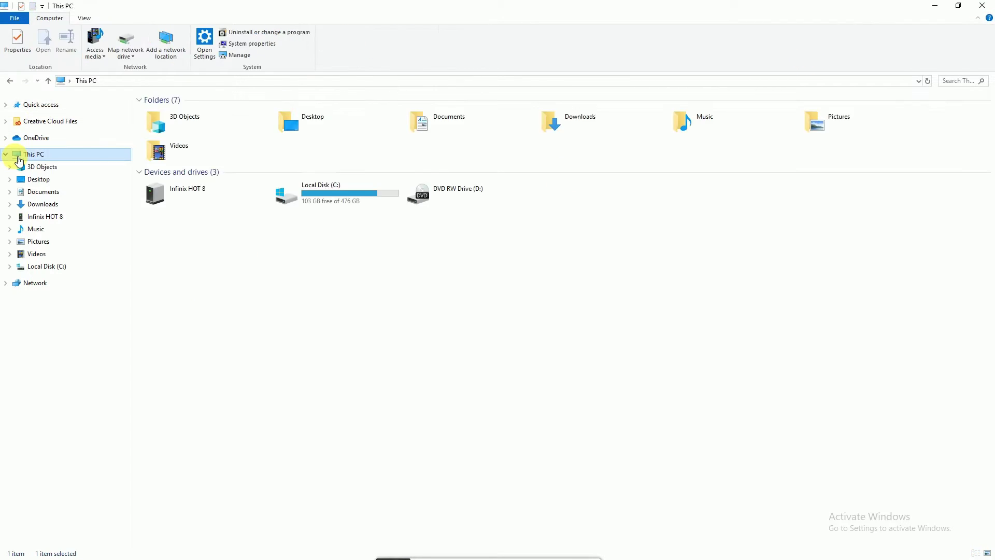
pyautogui.doubleClick(334, 191)
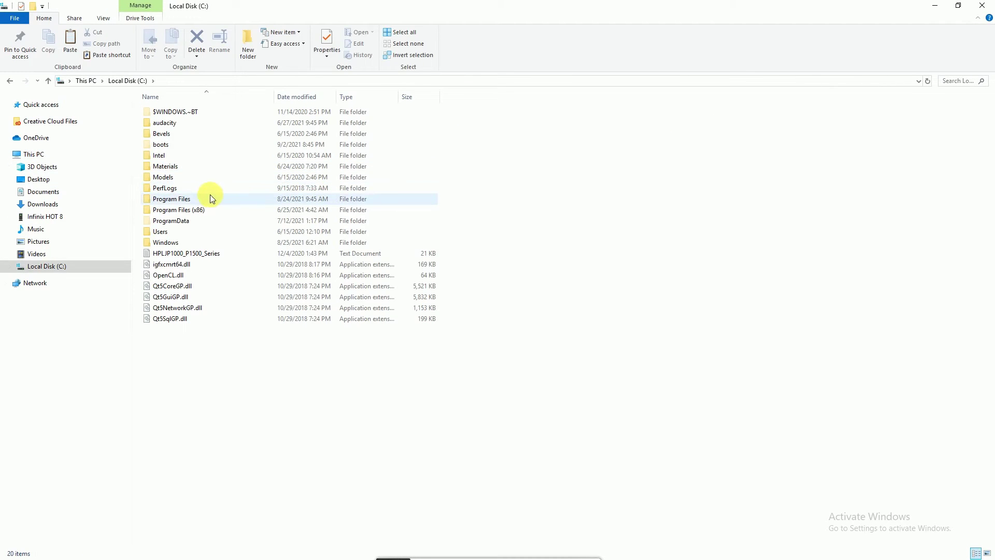
pyautogui.doubleClick(177, 232)
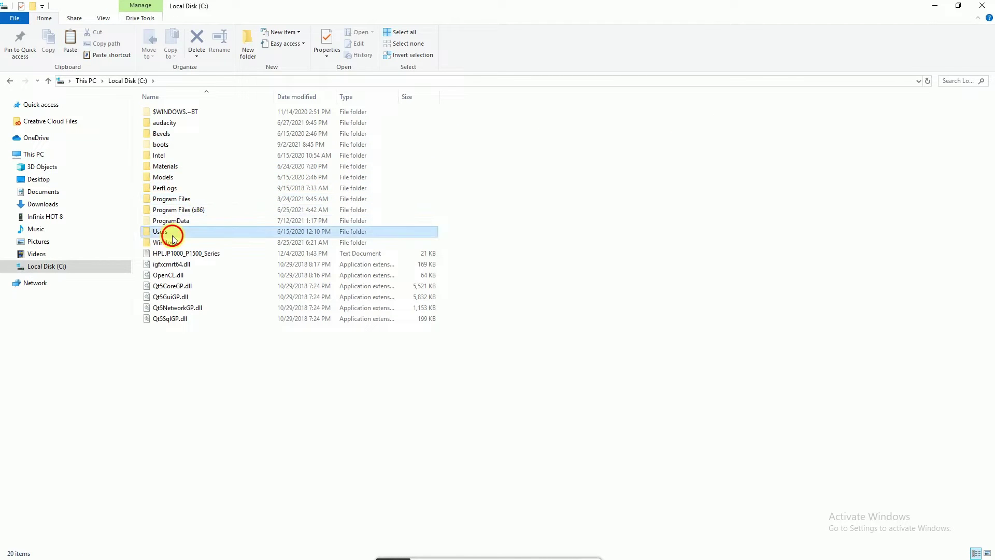
pyautogui.doubleClick(188, 134)
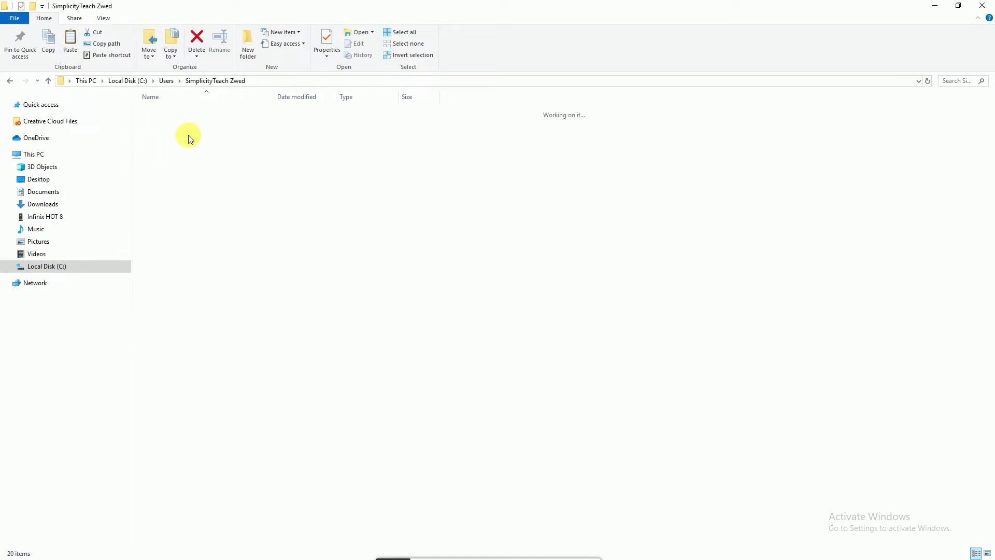
pyautogui.doubleClick(188, 135)
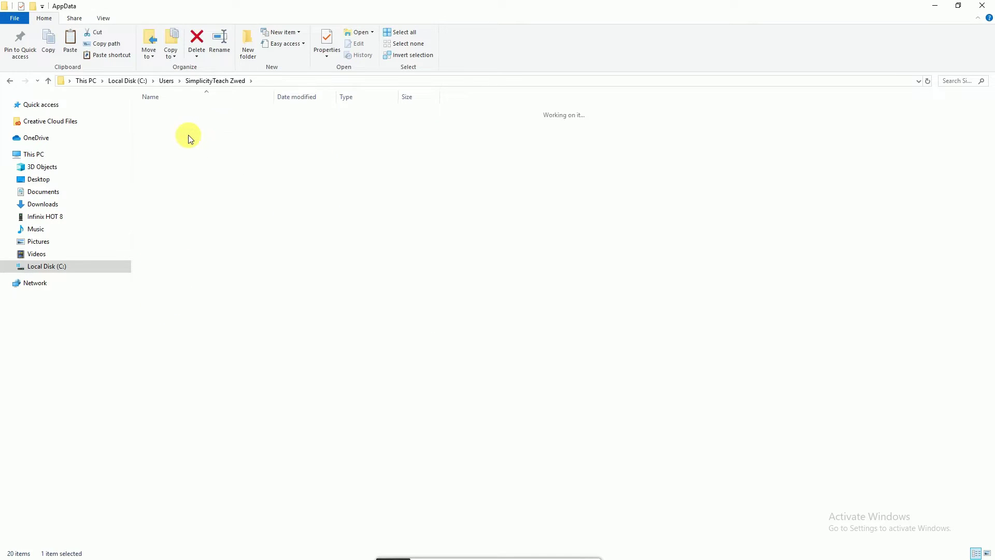
pyautogui.doubleClick(189, 135)
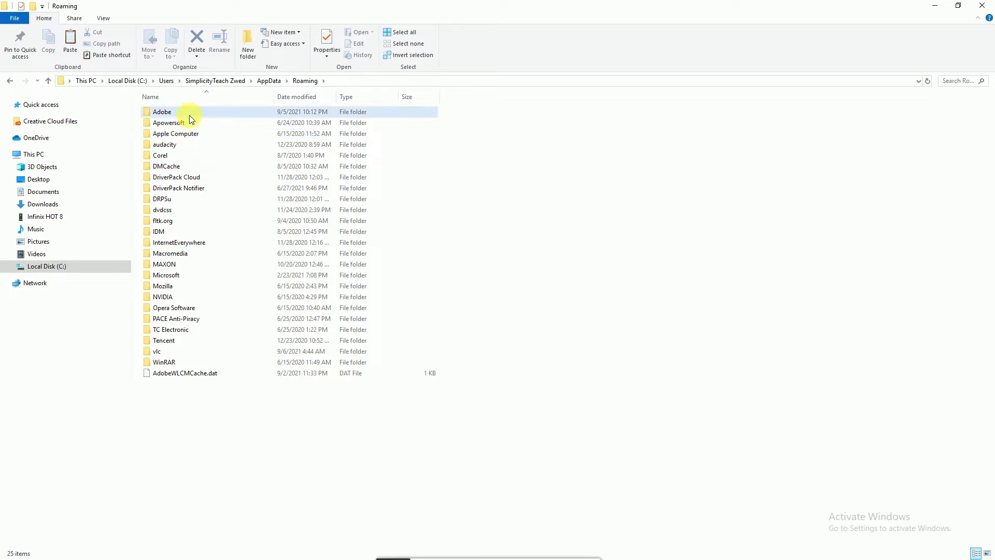
pyautogui.doubleClick(189, 117)
# Step: Continue into UXP\PluginsStorage\PHSP\22\Internal\com.adobe.nfp.gallery
pyautogui.scroll(-3, 191, 259)
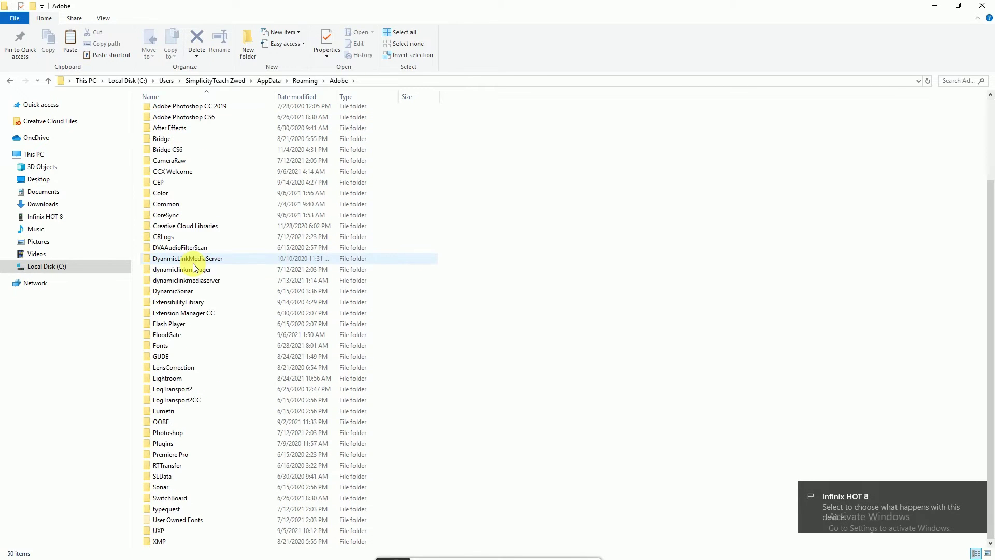
pyautogui.doubleClick(170, 532)
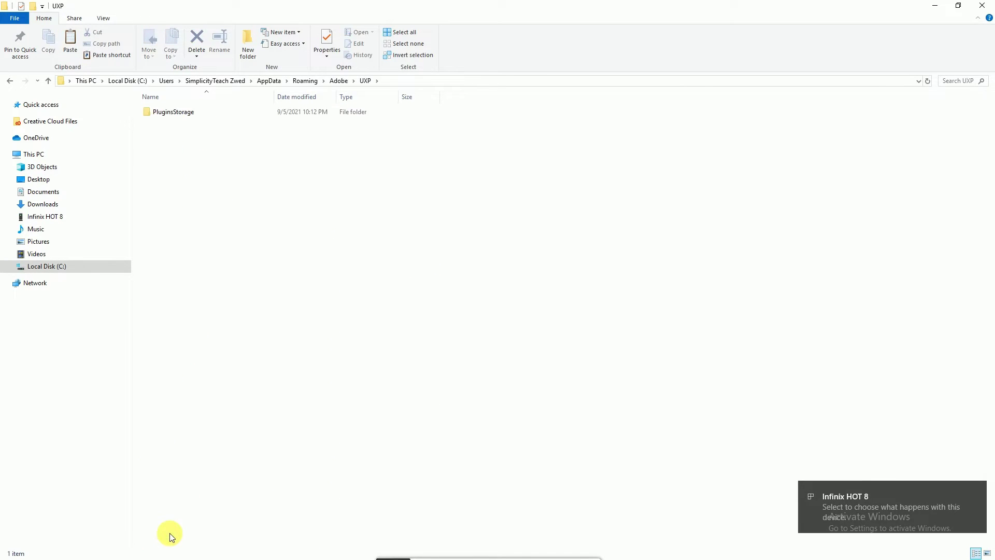
pyautogui.doubleClick(191, 116)
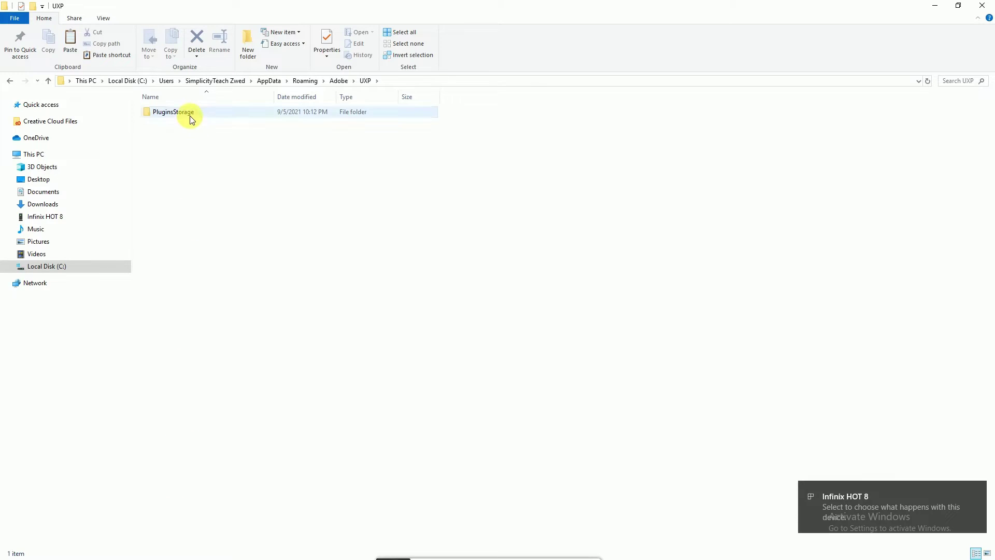
pyautogui.doubleClick(190, 115)
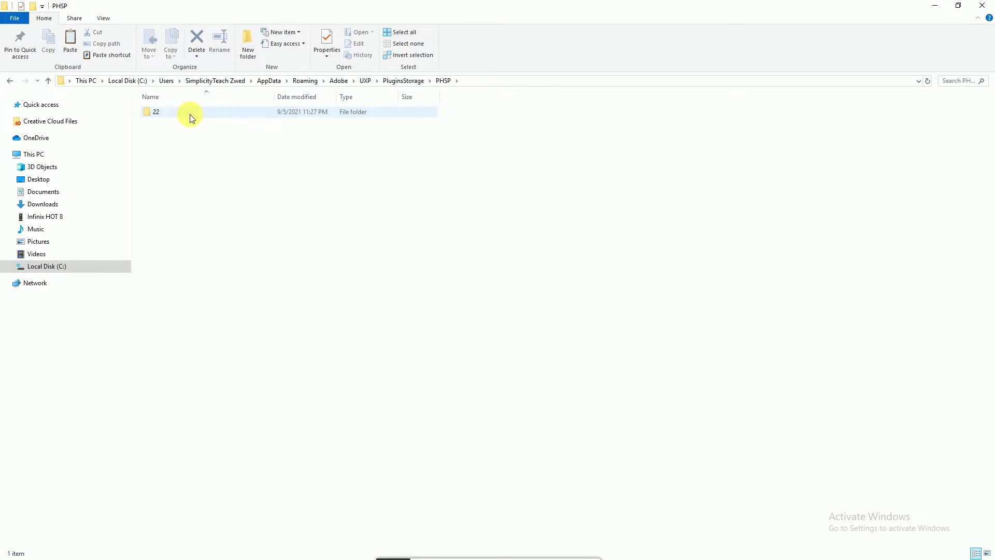
pyautogui.doubleClick(191, 115)
pyautogui.doubleClick(190, 114)
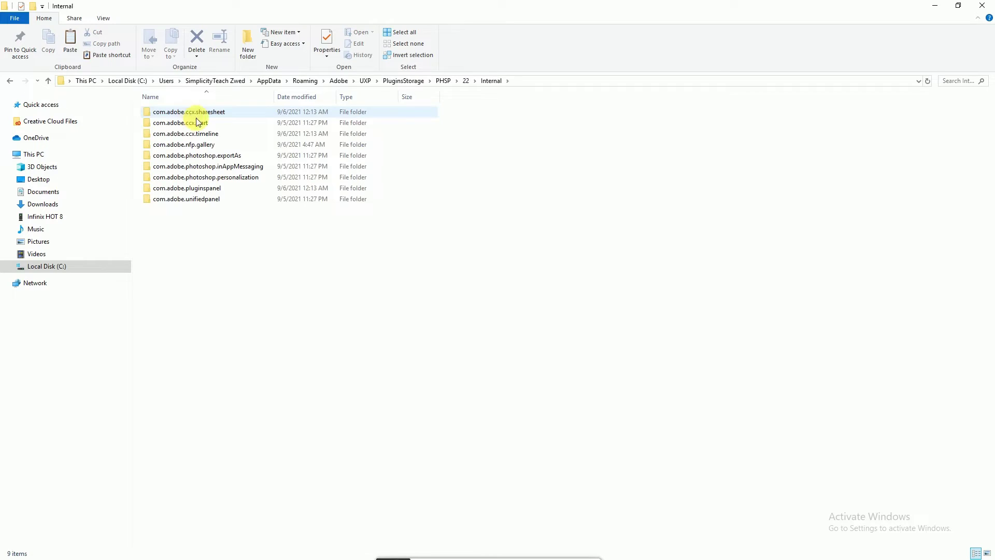
pyautogui.doubleClick(193, 146)
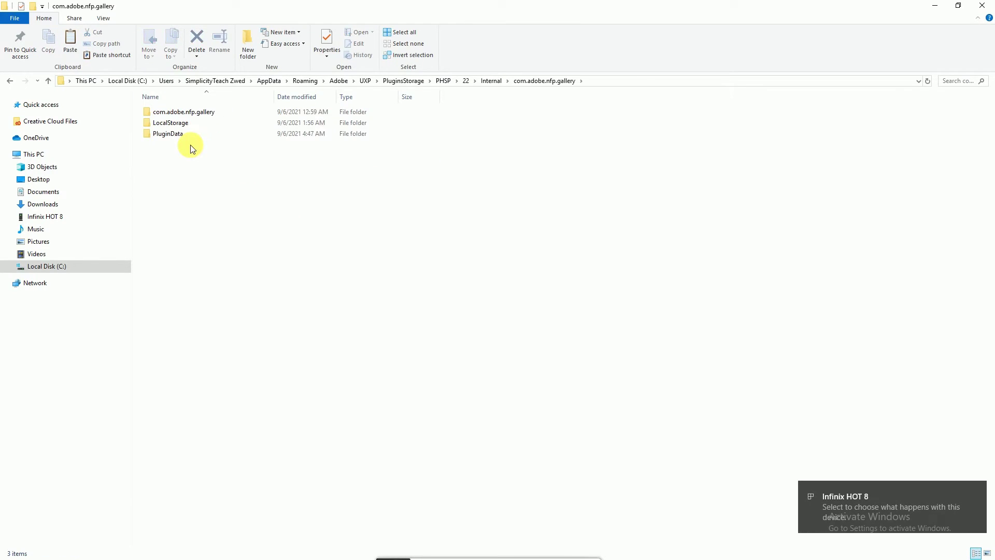
# Step: Paste the copied PluginData folder here, refresh, and check its contents
pyautogui.rightClick(197, 213)
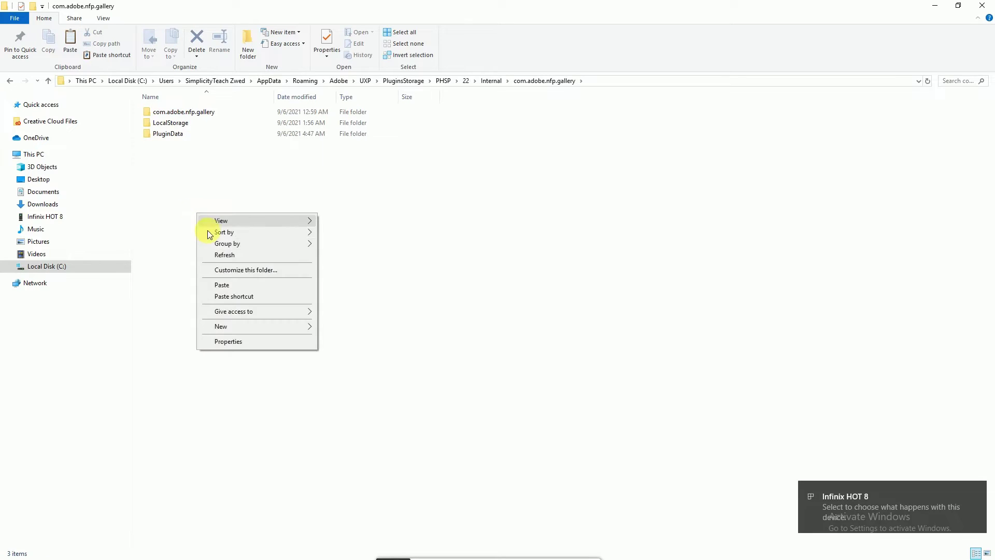
pyautogui.click(223, 284)
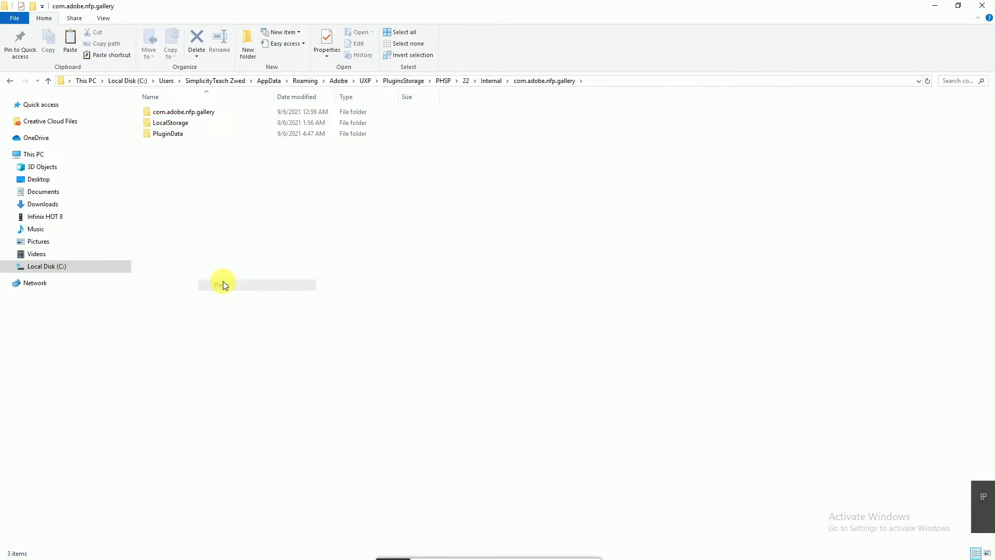
pyautogui.rightClick(278, 264)
pyautogui.click(301, 306)
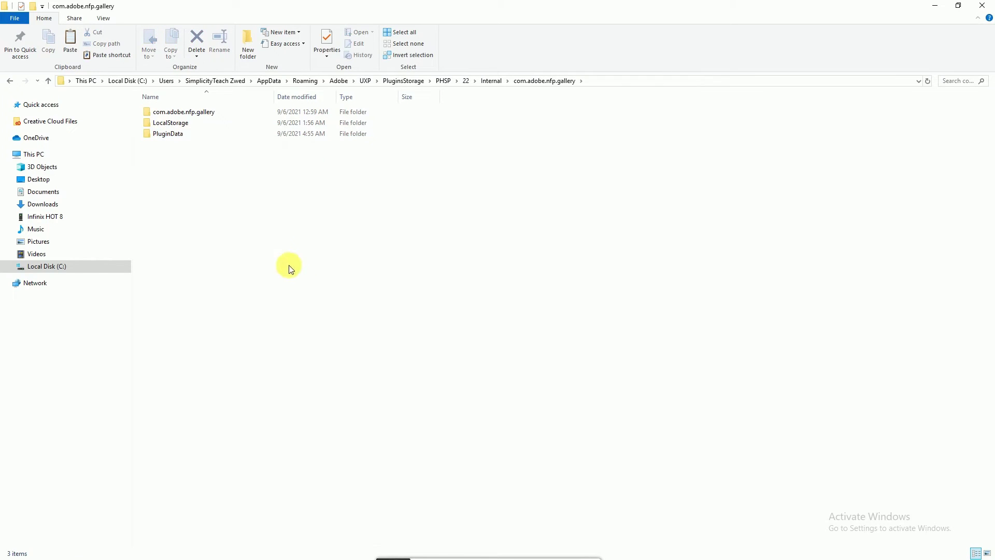
pyautogui.doubleClick(196, 135)
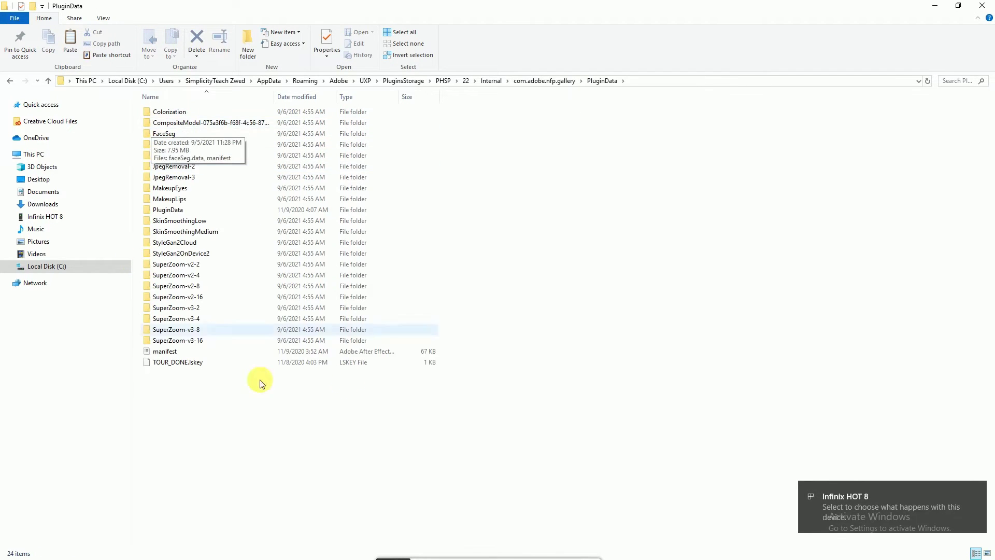
# Step: Reopen com.adobe.nfp.gallery and rename its PluginData folder to 'PluginData Old'
pyautogui.click(9, 81)
pyautogui.click(9, 81)
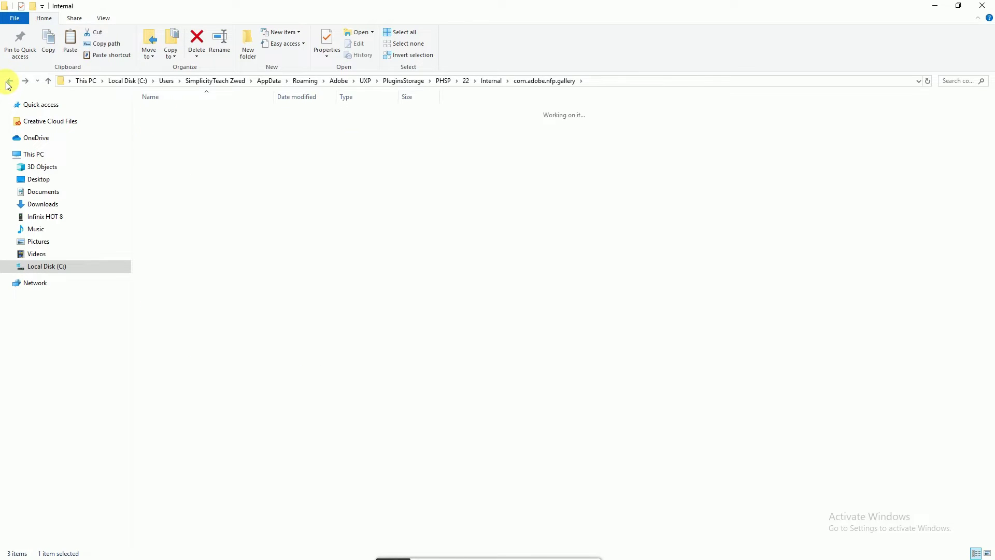
pyautogui.doubleClick(187, 150)
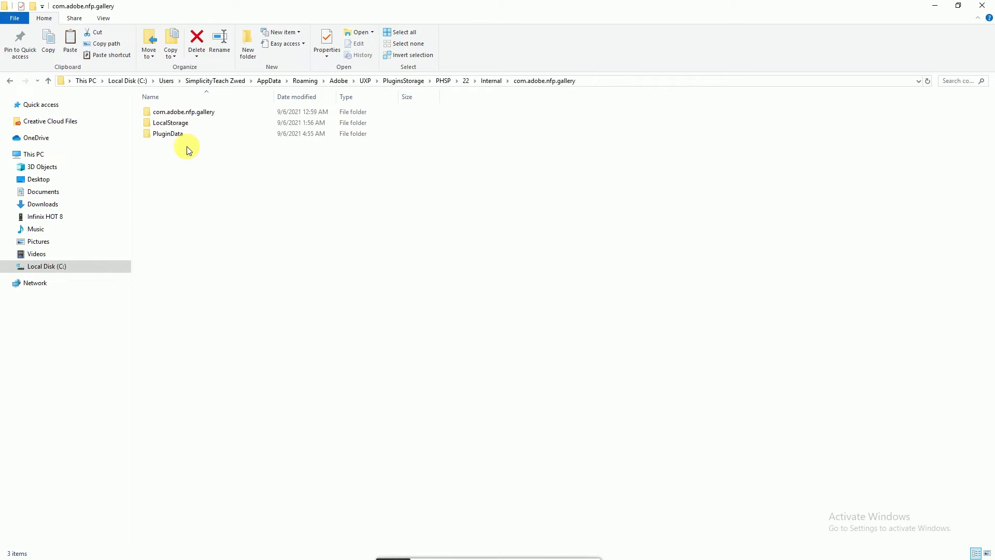
pyautogui.click(182, 136)
pyautogui.rightClick(183, 135)
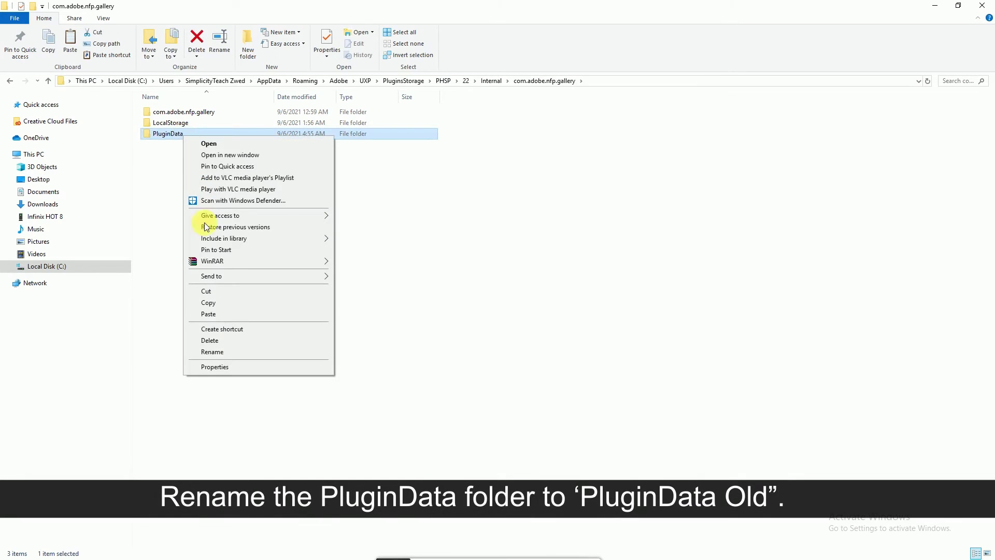
pyautogui.click(225, 350)
pyautogui.click(183, 135)
pyautogui.write('Old')
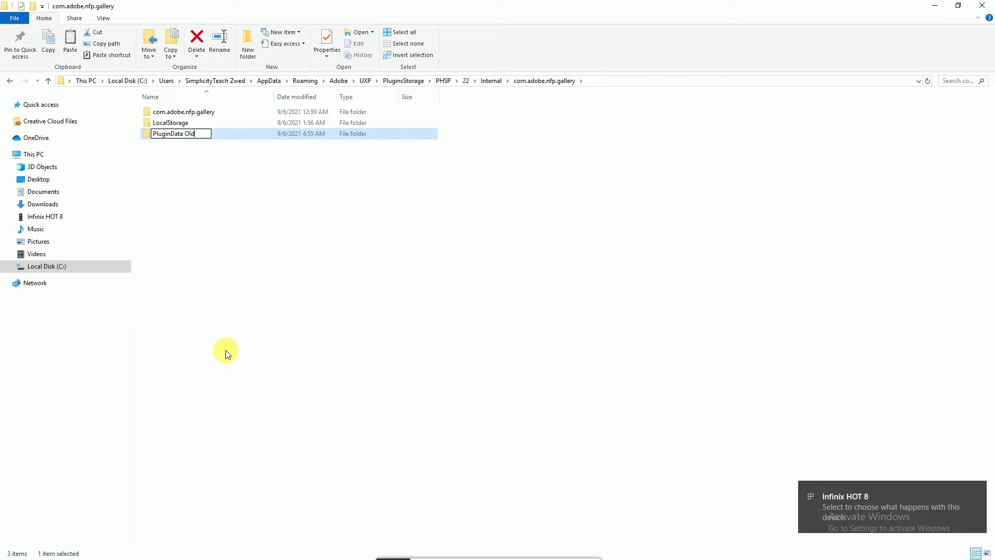
pyautogui.click(216, 285)
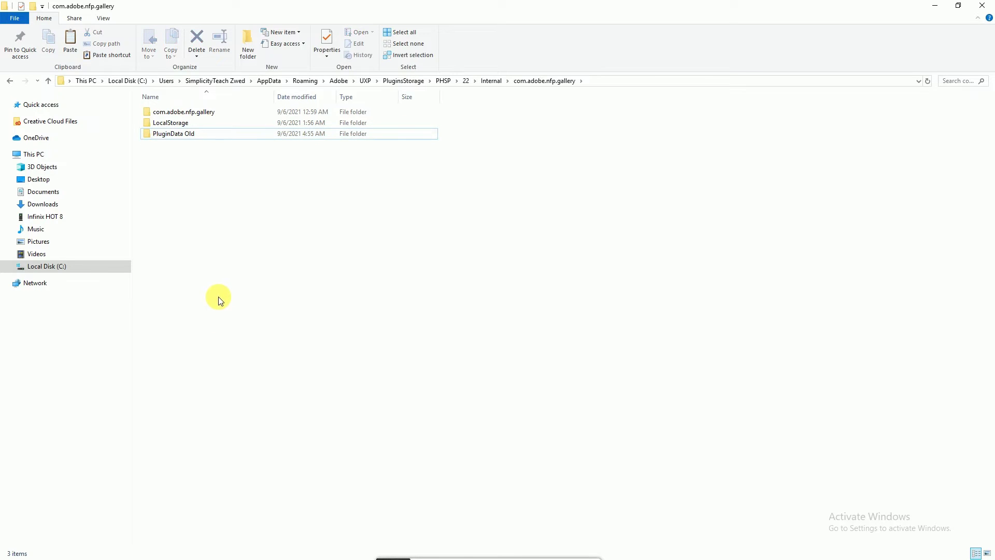
pyautogui.click(187, 136)
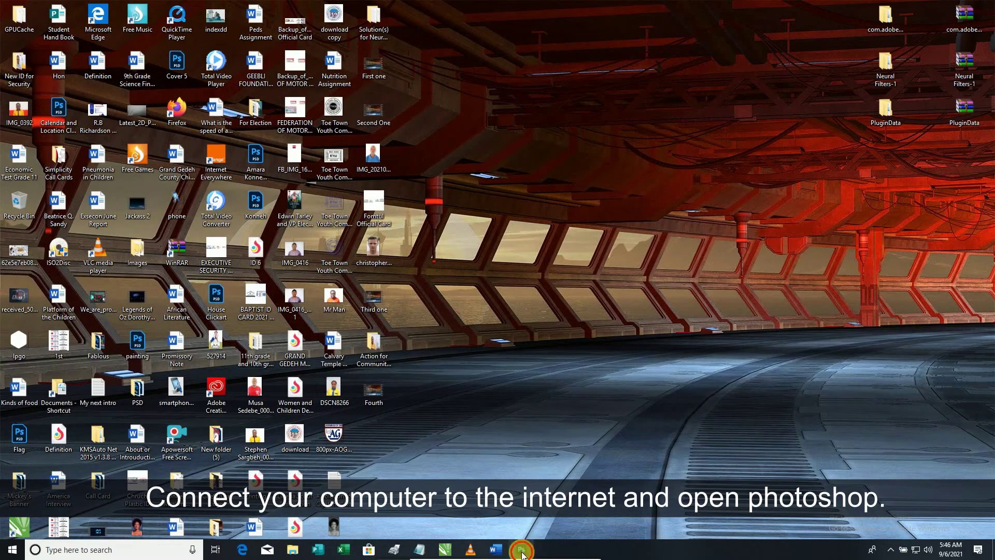
# Step: Relaunch Photoshop and drag 1261.png from the desktop onto its taskbar button to open it
pyautogui.click(522, 549)
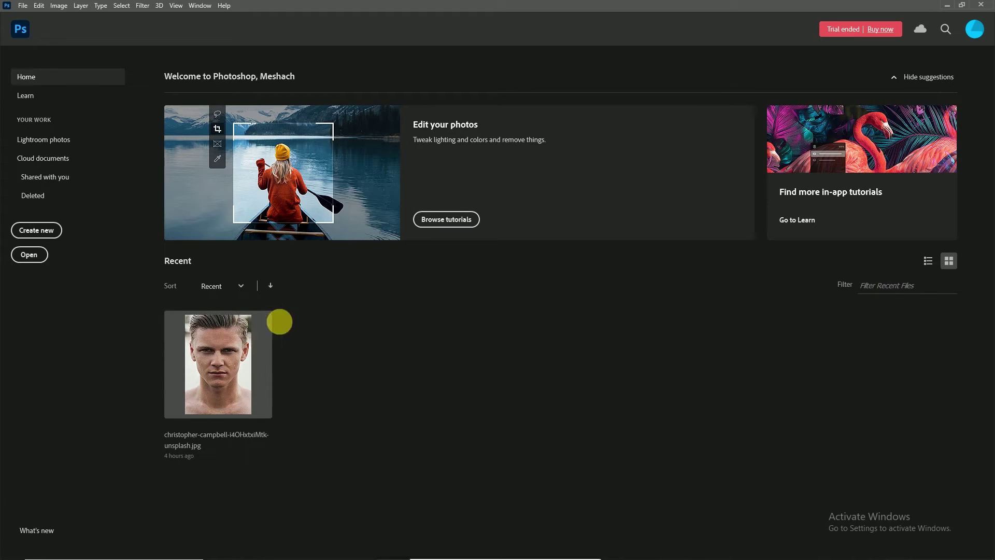
pyautogui.click(947, 8)
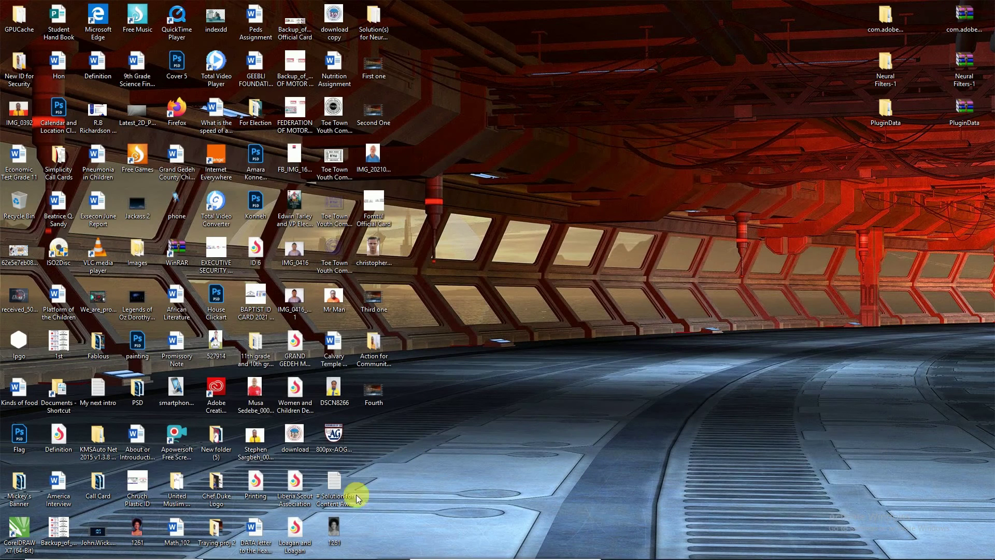
pyautogui.moveTo(333, 528); pyautogui.dragTo(518, 471)
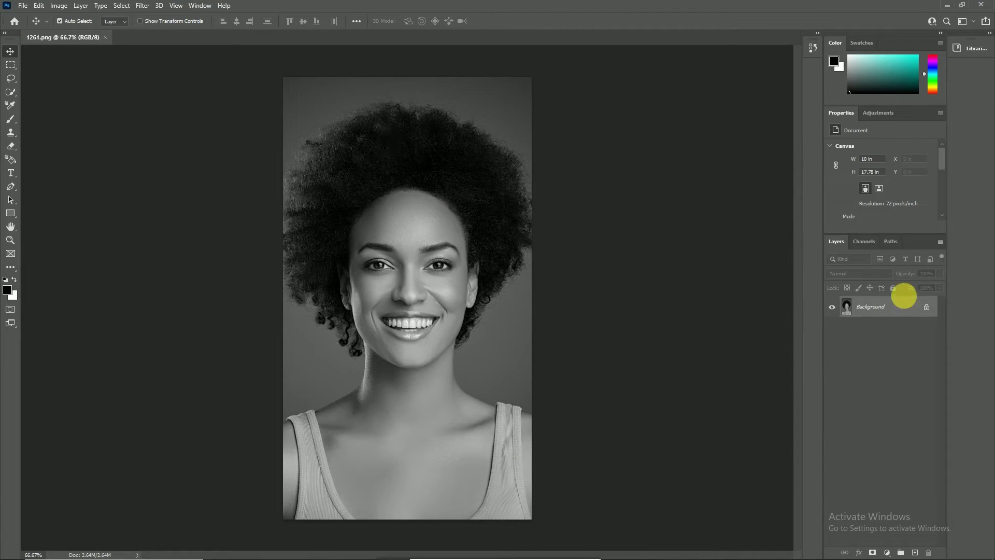
# Step: Duplicate the Background layer of 1261.png and open Neural Filters for the copy
pyautogui.moveTo(881, 307); pyautogui.dragTo(916, 552)
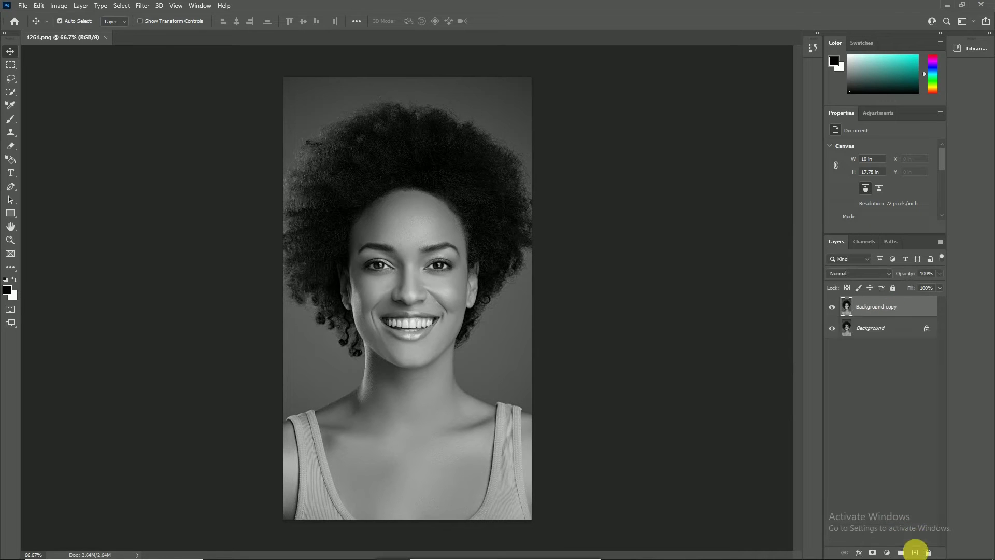
pyautogui.click(141, 6)
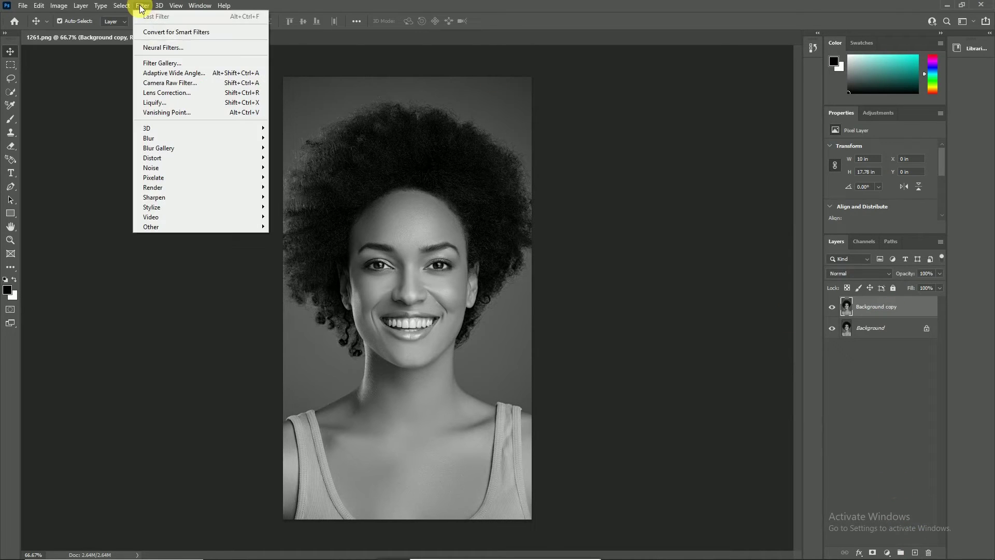
pyautogui.click(158, 47)
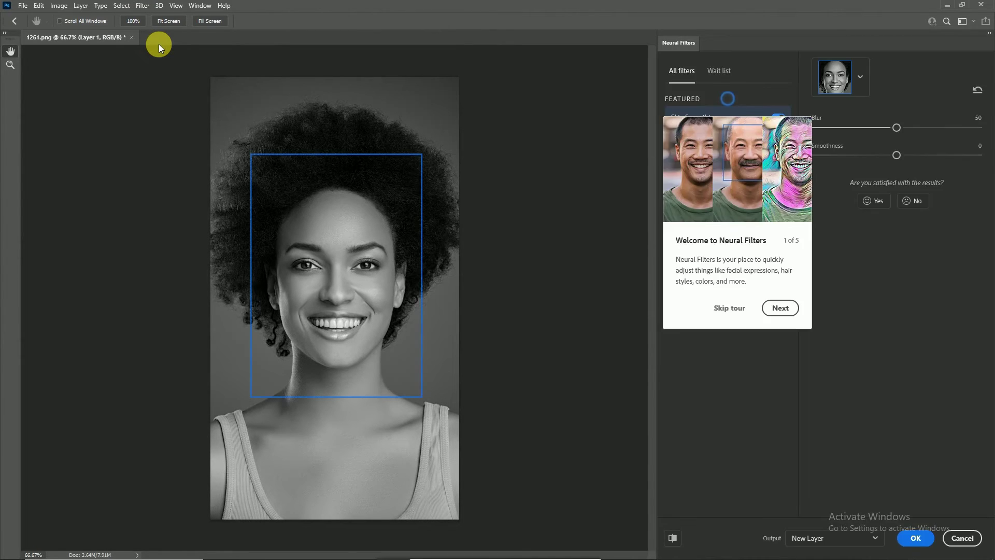
# Step: Dismiss the welcome tour and download the Colorize neural filter
pyautogui.click(728, 311)
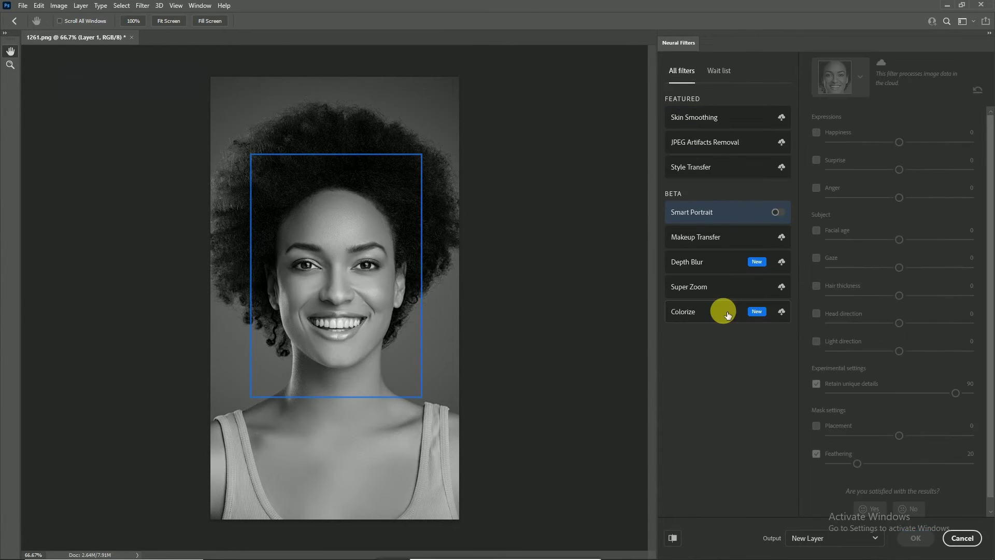
pyautogui.click(723, 317)
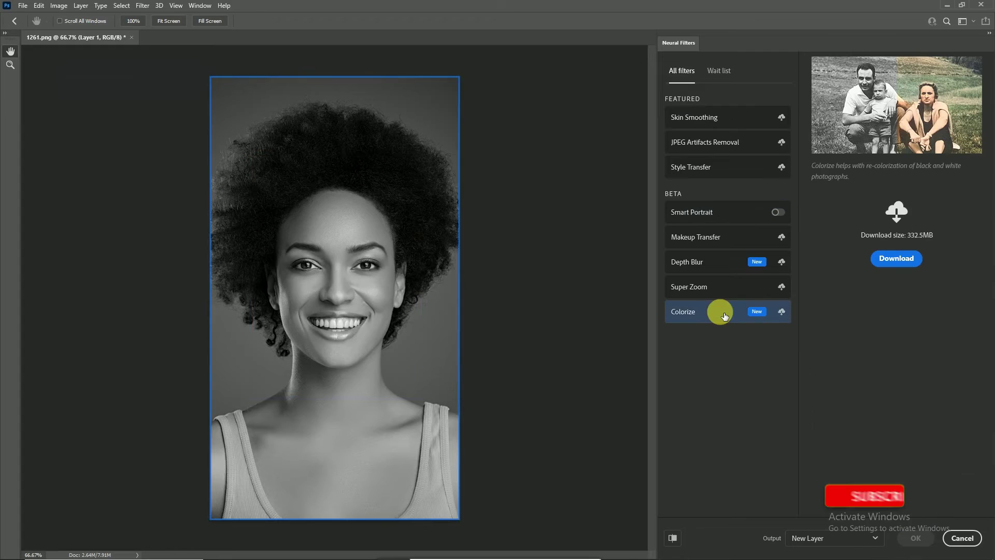
pyautogui.click(782, 312)
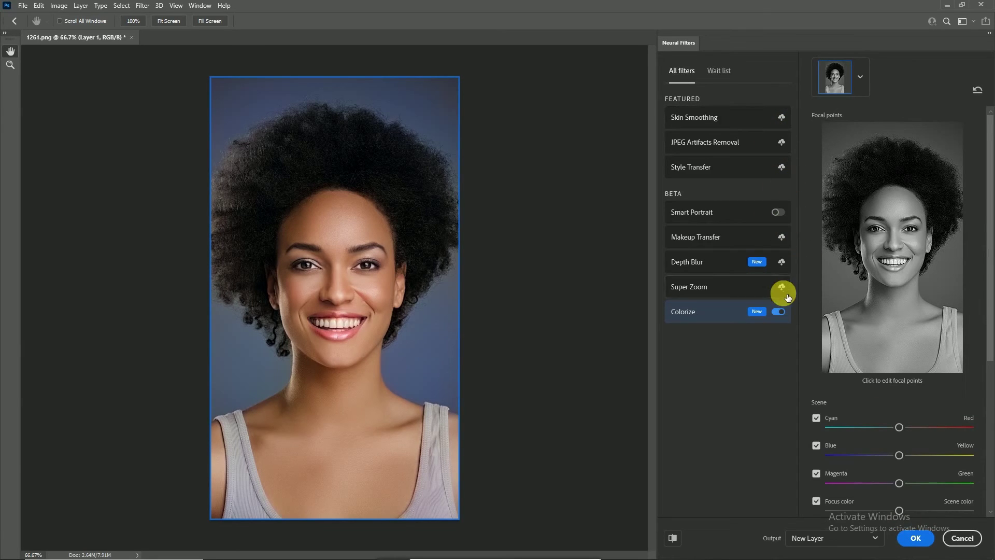
# Step: Download Skin Smoothing, JPEG Artifacts Removal and Style Transfer, retrying the Style Transfer download
pyautogui.click(777, 118)
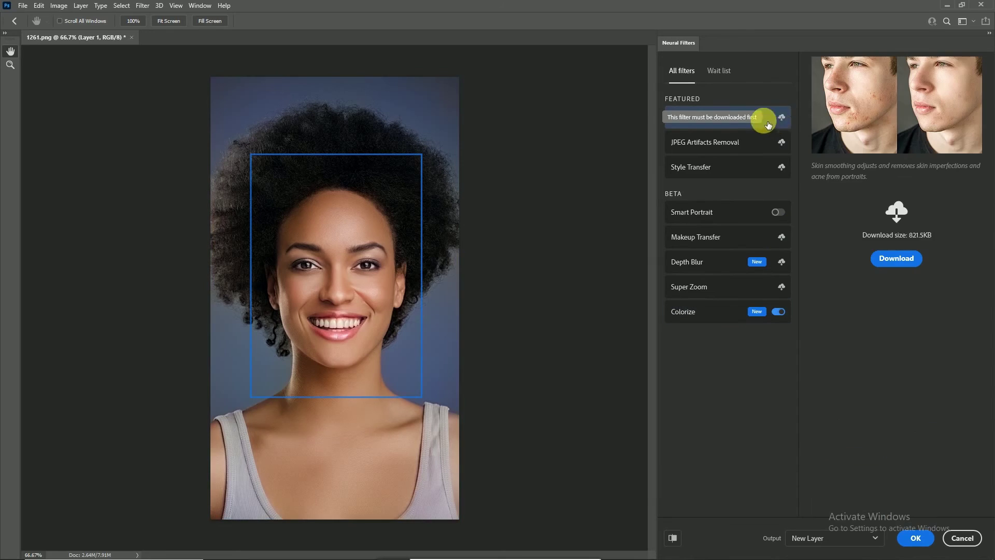
pyautogui.click(781, 119)
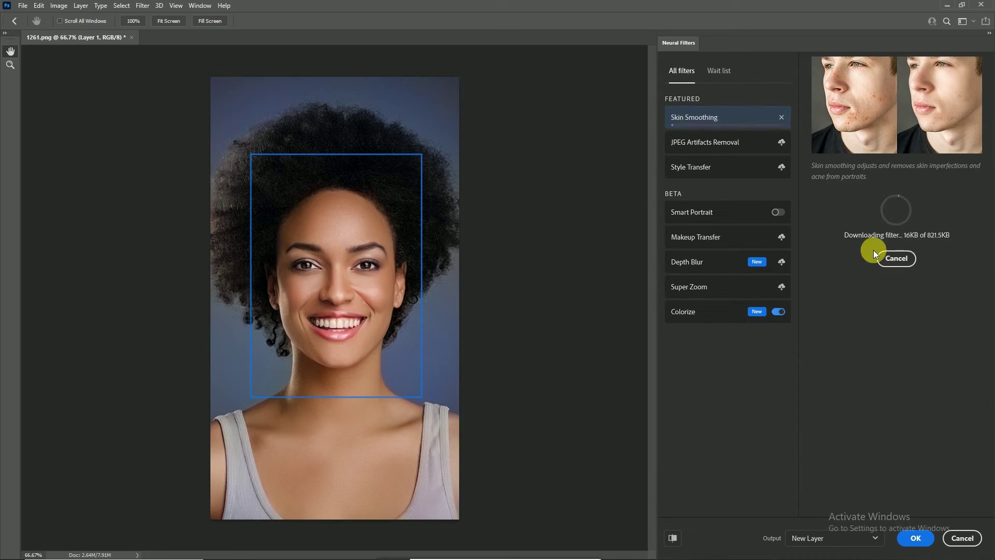
pyautogui.click(779, 143)
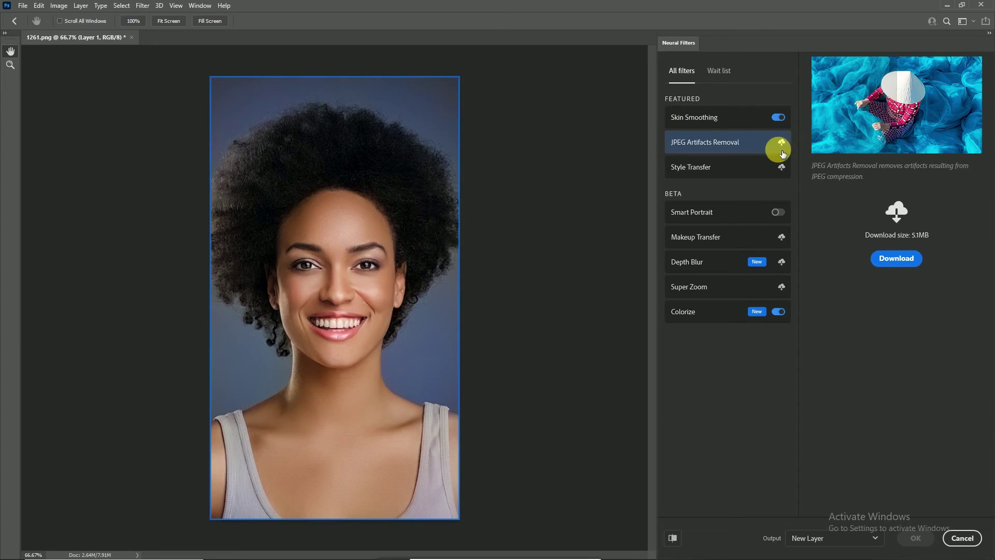
pyautogui.click(784, 144)
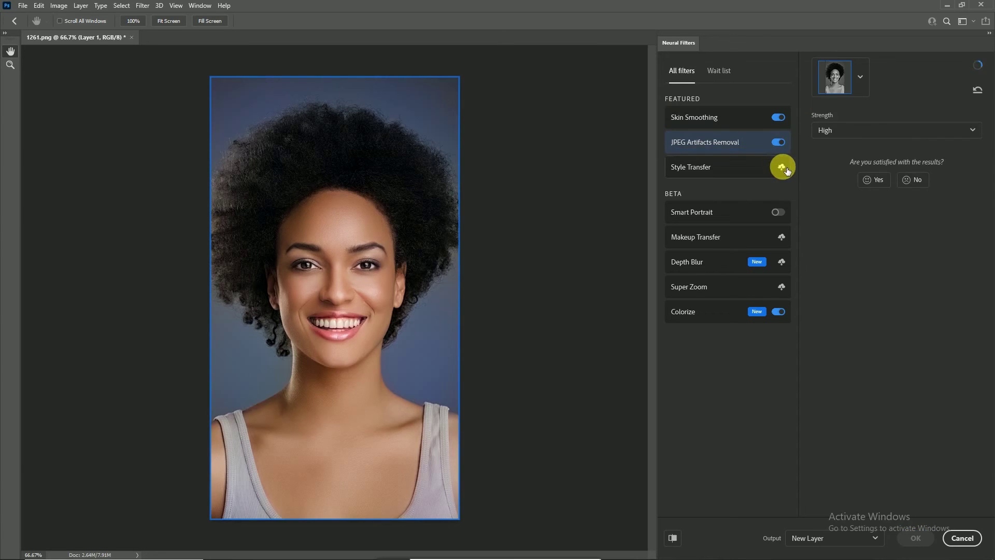
pyautogui.click(782, 169)
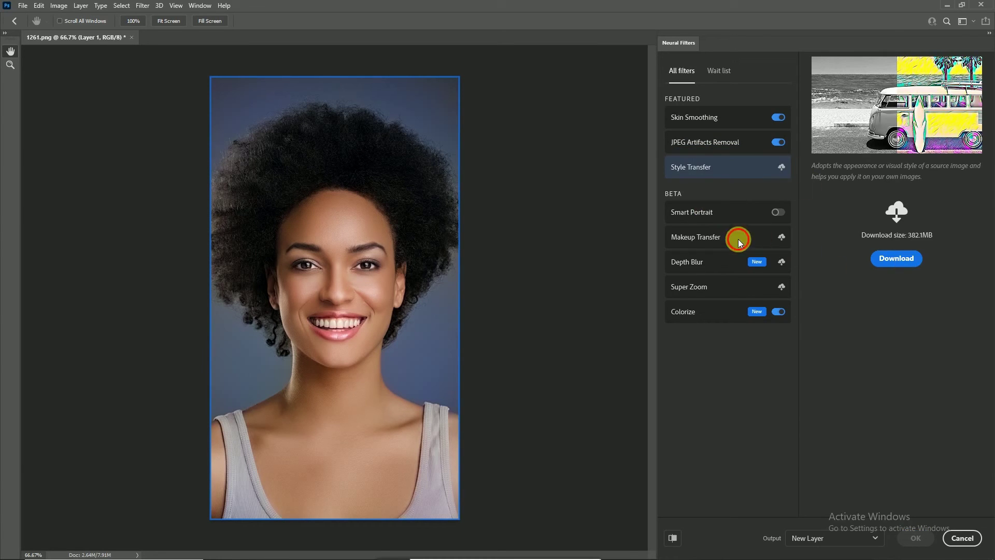
pyautogui.click(778, 170)
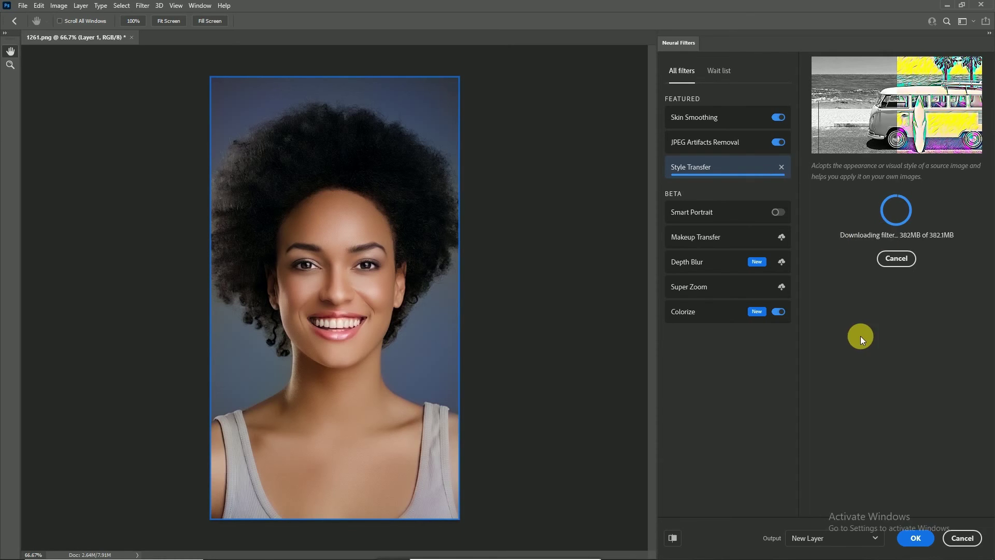
# Step: Download the Makeup Transfer and Depth Blur filters
pyautogui.click(781, 237)
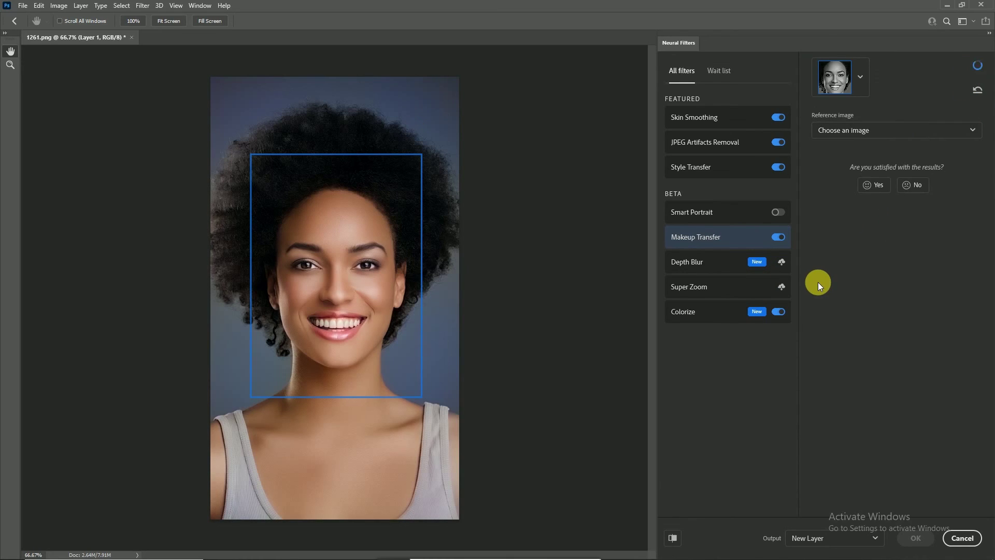
pyautogui.click(734, 262)
pyautogui.click(781, 262)
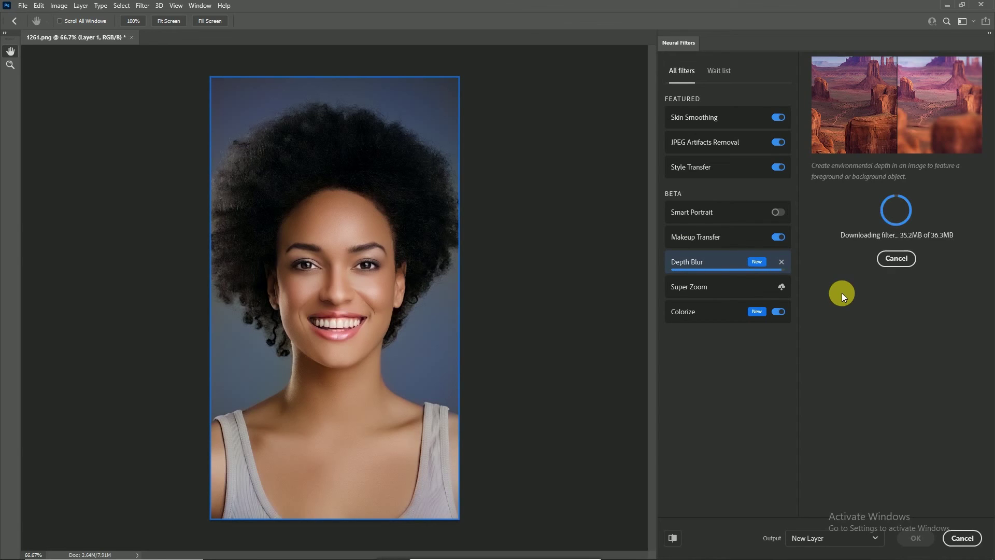
# Step: Dismiss the error, switch off Makeup Transfer and download Super Zoom
pyautogui.press('Return')
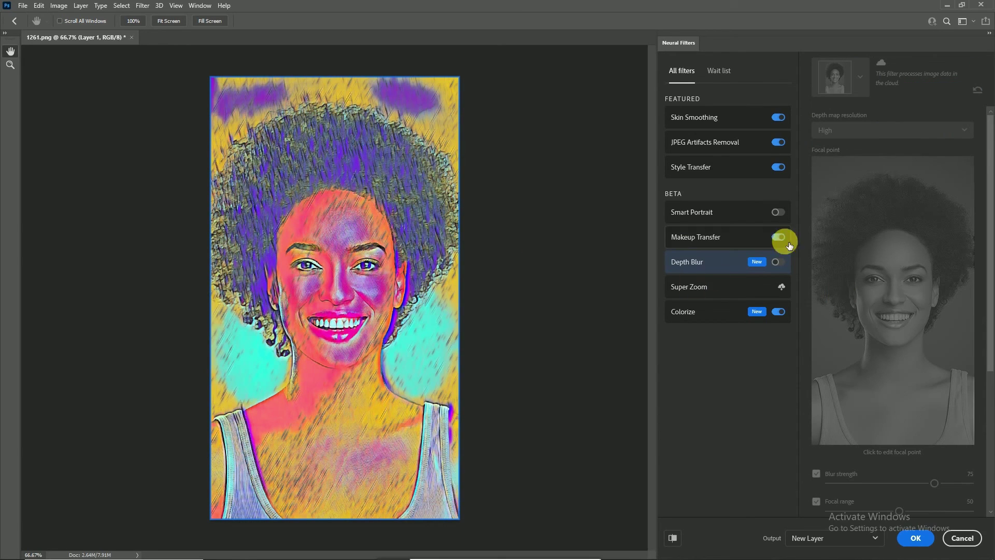
pyautogui.click(778, 237)
pyautogui.click(781, 287)
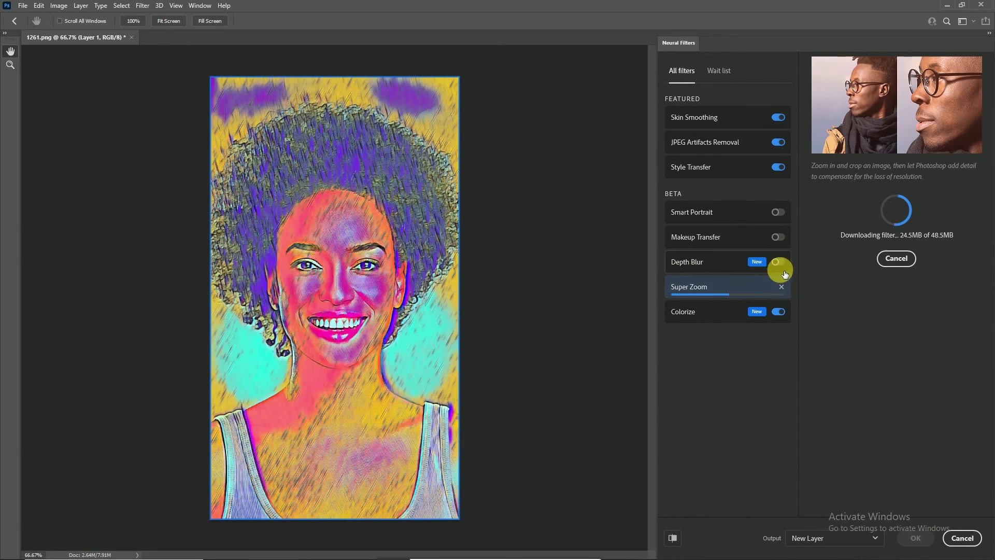
# Step: Turn off Super Zoom, Style Transfer, JPEG Artifacts Removal and Skin Smoothing; apply Colorize as new layer
pyautogui.click(778, 287)
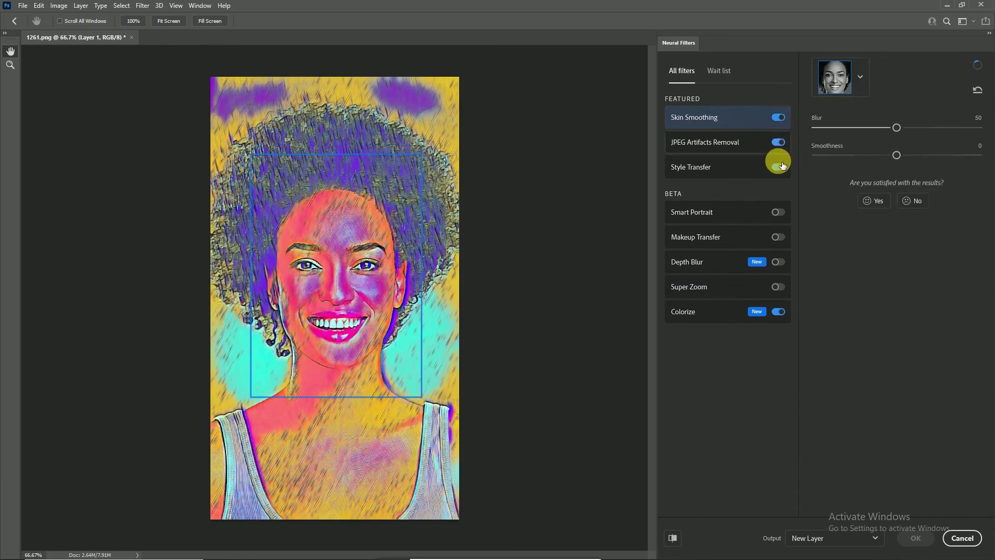
pyautogui.click(778, 167)
pyautogui.click(778, 142)
pyautogui.click(778, 117)
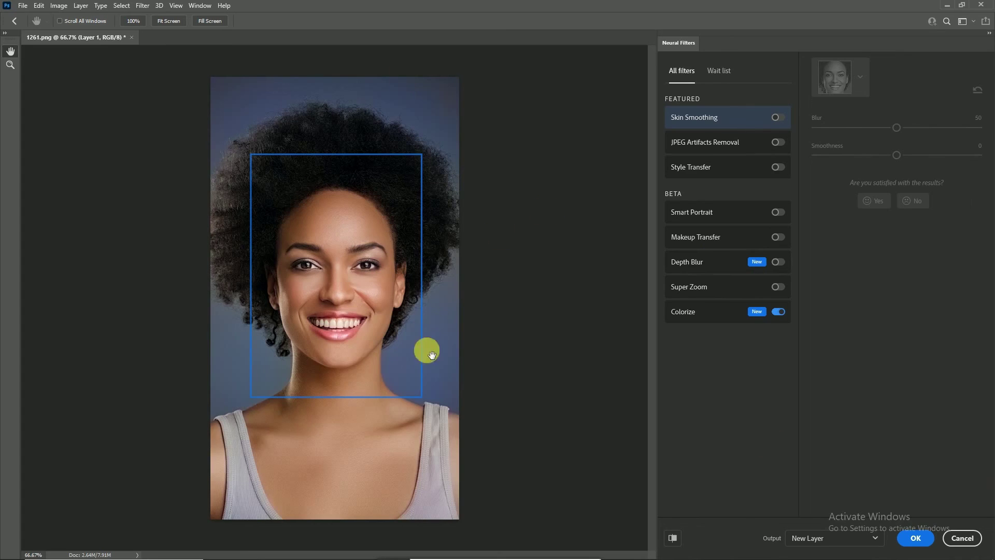
pyautogui.click(922, 545)
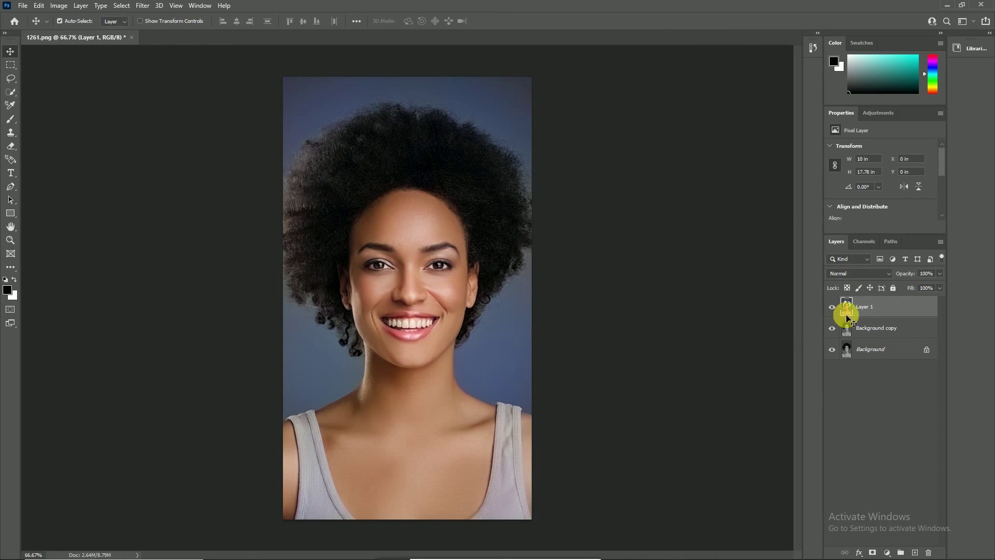
pyautogui.click(832, 306)
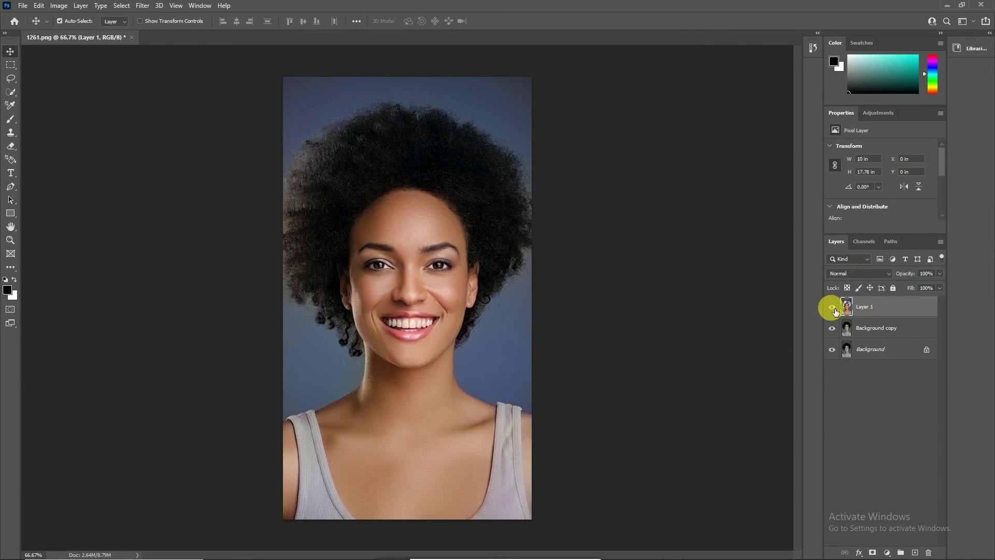
pyautogui.click(833, 308)
pyautogui.click(833, 307)
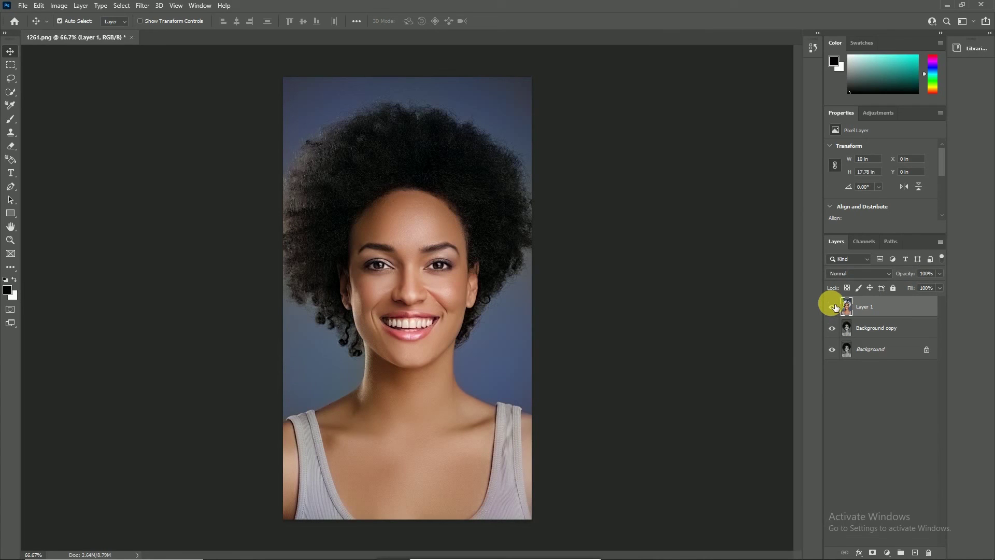